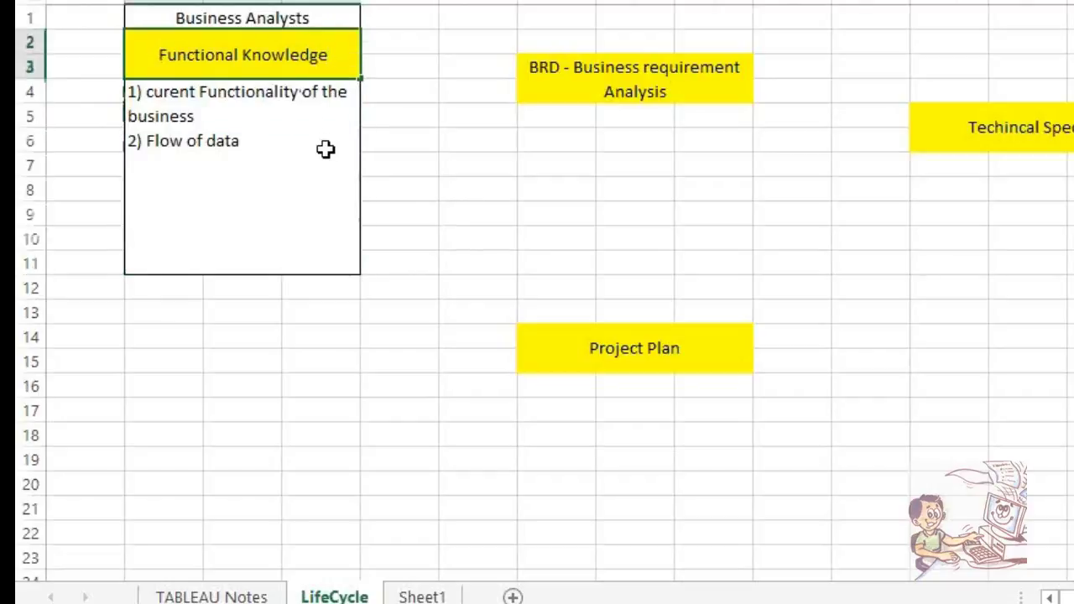
Append ' - FSD' to the Functional Knowledge header and make FSD bold.
{"action": "type", "text": ":TSD"}
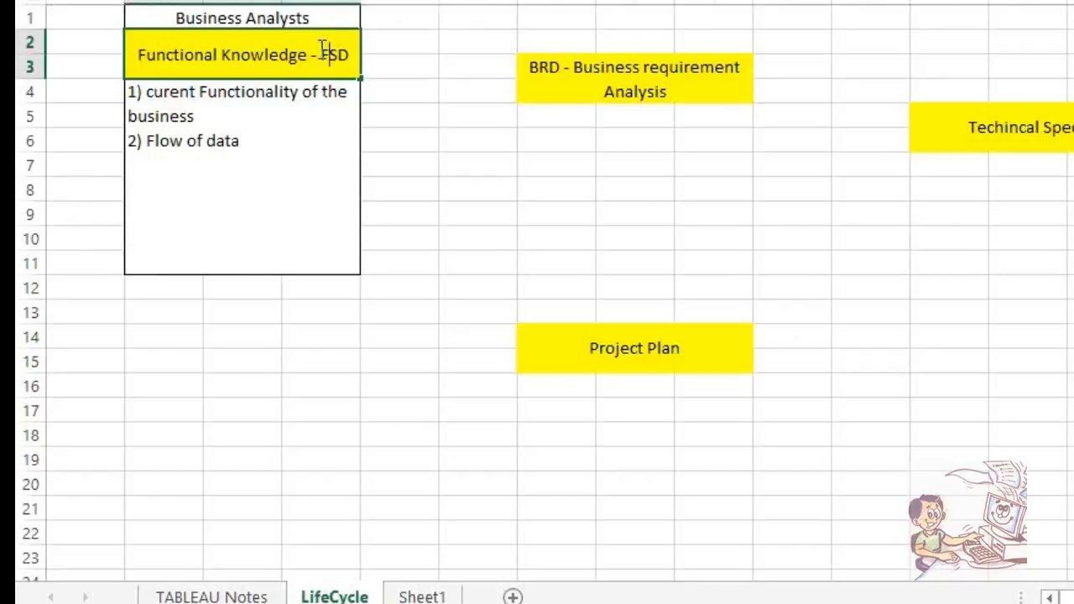
{"action": "left_click_drag", "start_coordinate": [321, 53], "coordinate": [360, 55]}
{"action": "key", "text": "ctrl+b"}
{"action": "left_click", "coordinate": [386, 157]}
{"action": "left_click_drag", "start_coordinate": [386, 157], "coordinate": [319, 55]}
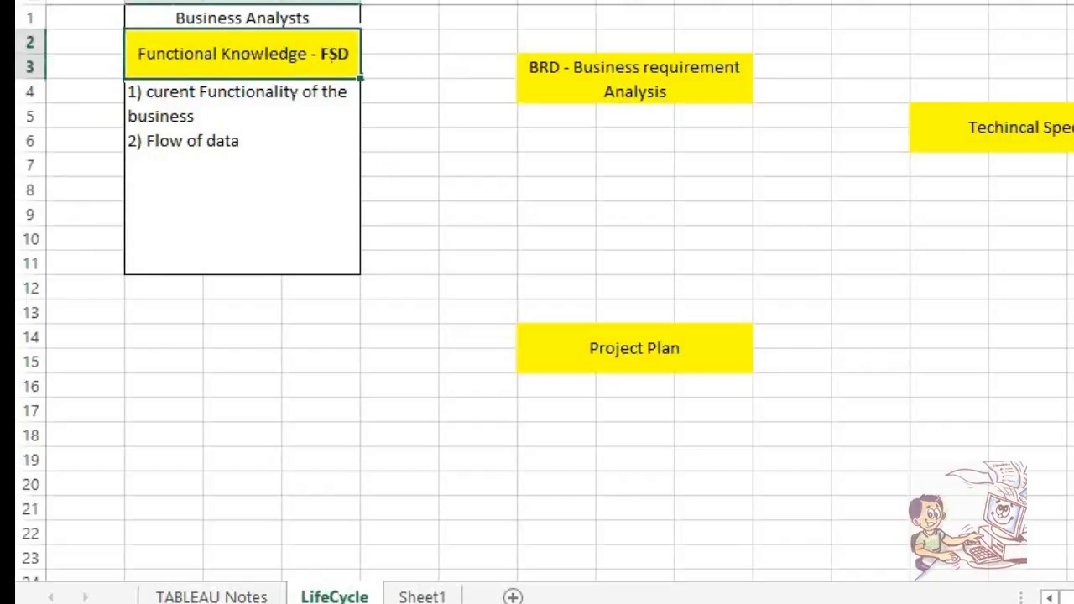
Add '3) Terminology' on a new line below Flow of data in the list box.
{"action": "left_click", "coordinate": [265, 153]}
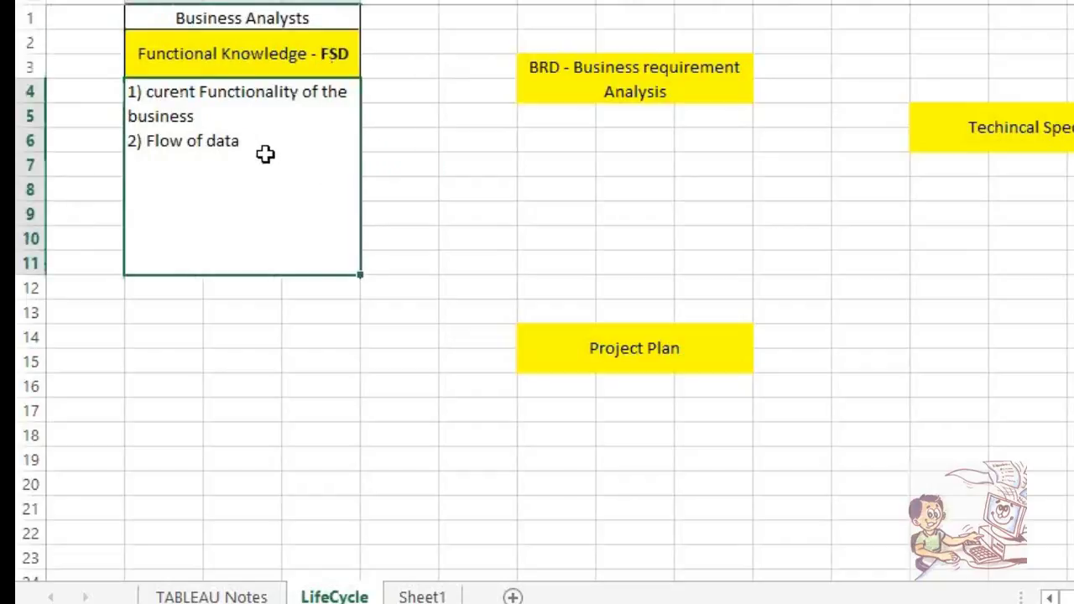
{"action": "double_click", "coordinate": [266, 155]}
{"action": "key", "text": "alt+Return"}
{"action": "type", "text": "3) "}
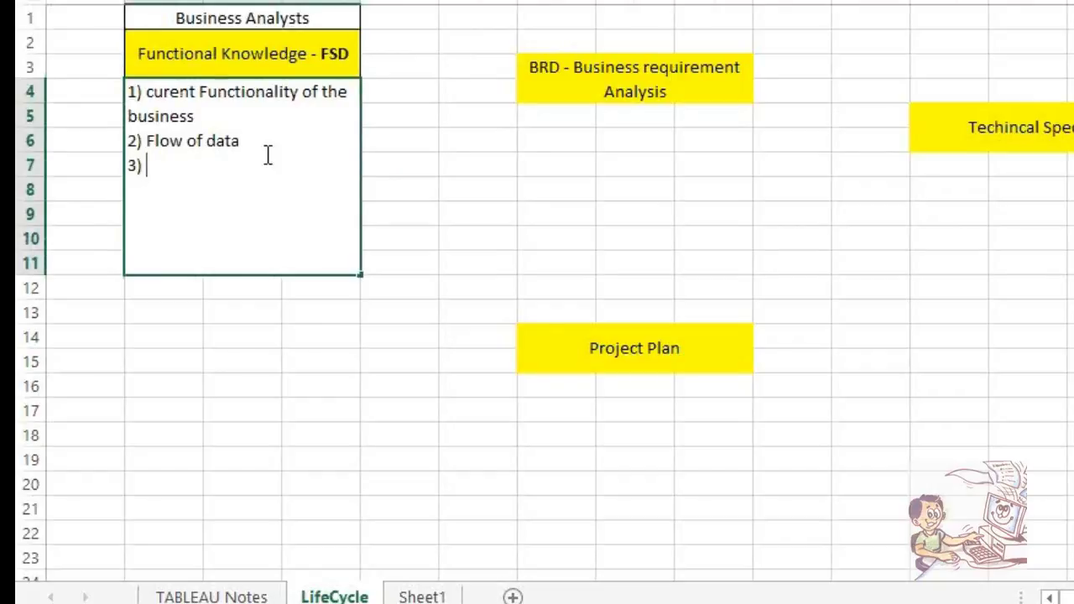
{"action": "type", "text": "Terminology"}
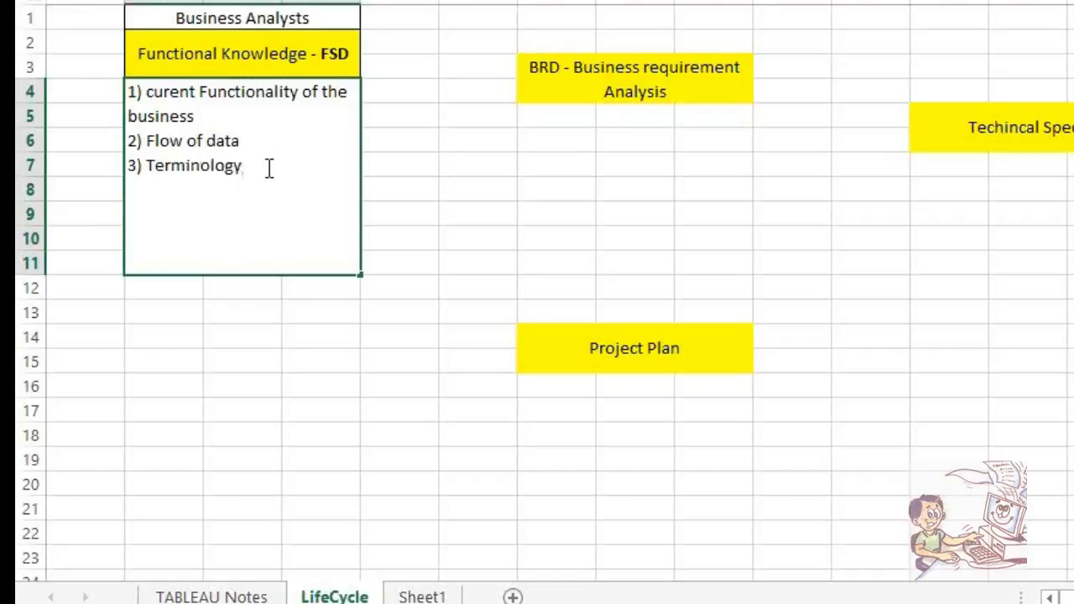
{"action": "left_click_drag", "start_coordinate": [273, 193], "coordinate": [126, 84]}
{"action": "left_click", "coordinate": [213, 383]}
{"action": "left_click", "coordinate": [239, 239]}
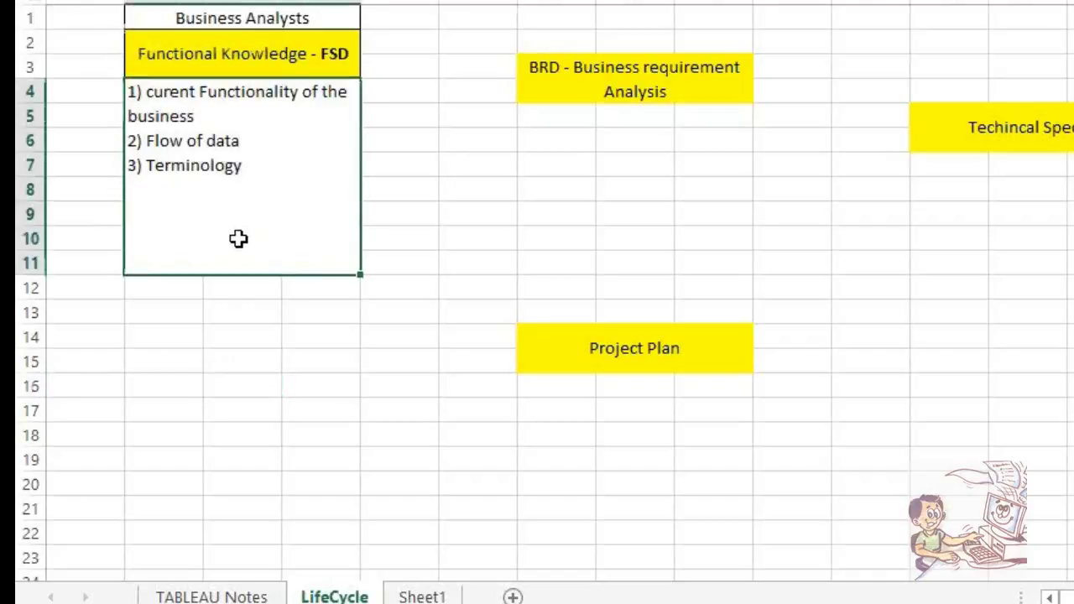
{"action": "left_click", "coordinate": [237, 239]}
Insert a blank row at row 1 above the lifecycle layout.
{"action": "right_click", "coordinate": [33, 20]}
{"action": "left_click", "coordinate": [41, 189]}
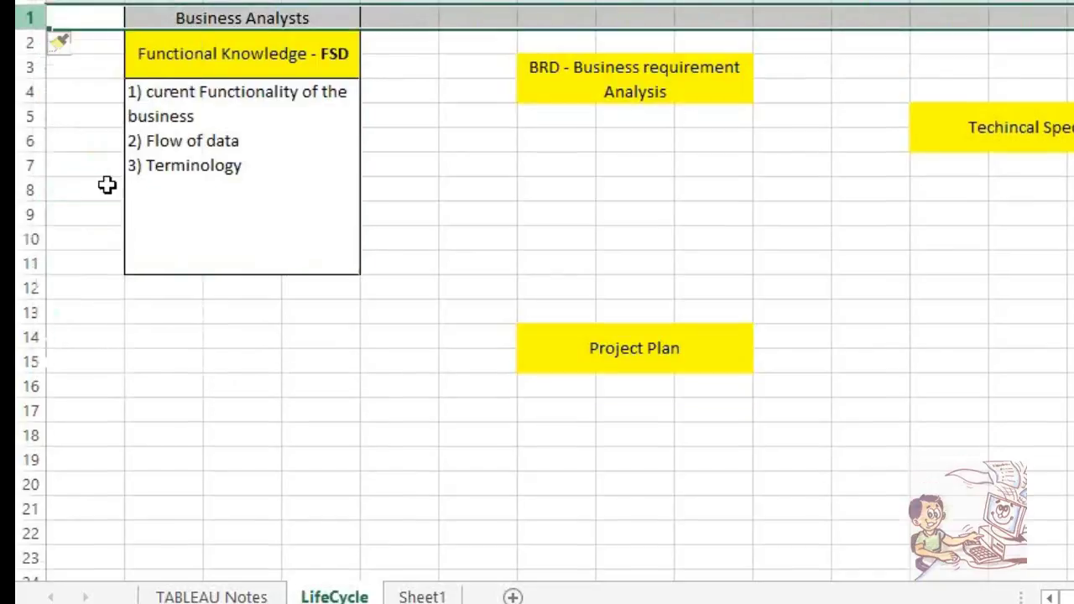
{"action": "left_click", "coordinate": [320, 410]}
Copy the Business Analysts box and the BRD label, cancelling each pending copy.
{"action": "left_click_drag", "start_coordinate": [249, 41], "coordinate": [271, 237]}
{"action": "key", "text": "ctrl+c"}
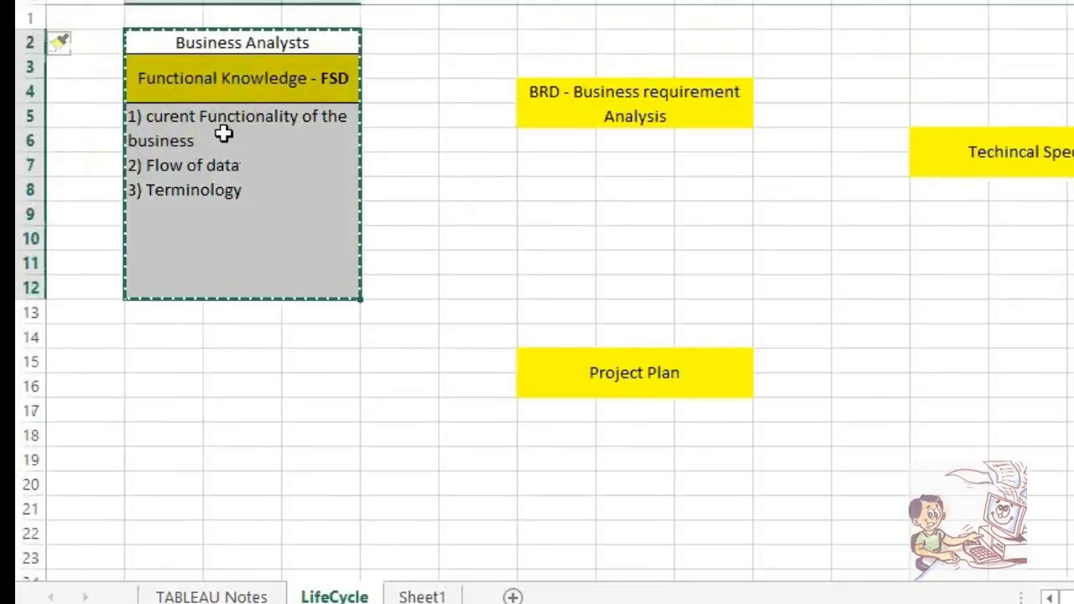
{"action": "key", "text": "Escape"}
{"action": "left_click", "coordinate": [311, 436]}
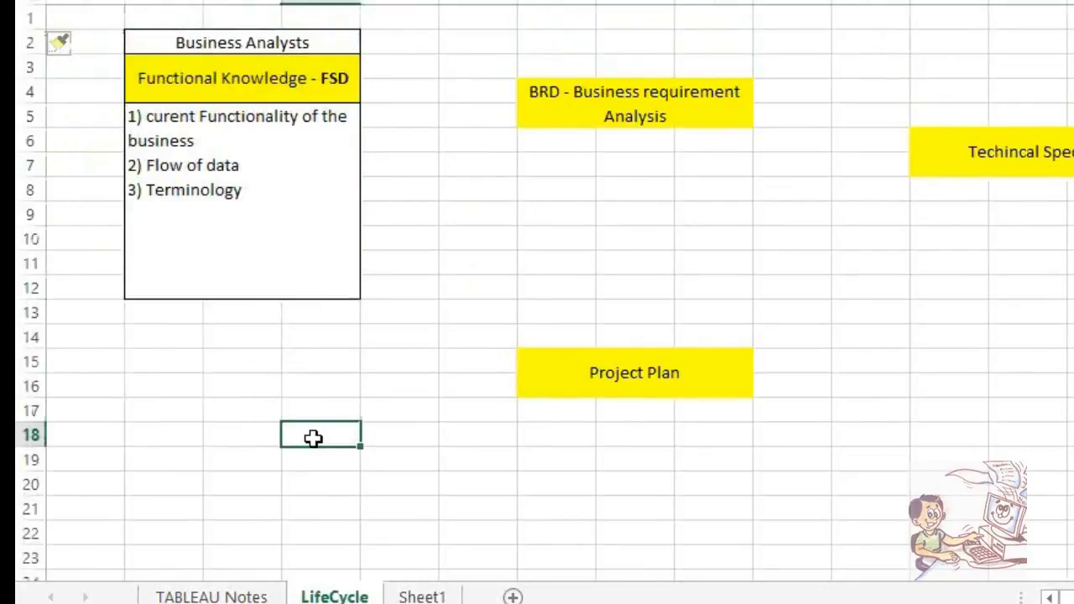
{"action": "left_click", "coordinate": [562, 99]}
{"action": "key", "text": "ctrl+c"}
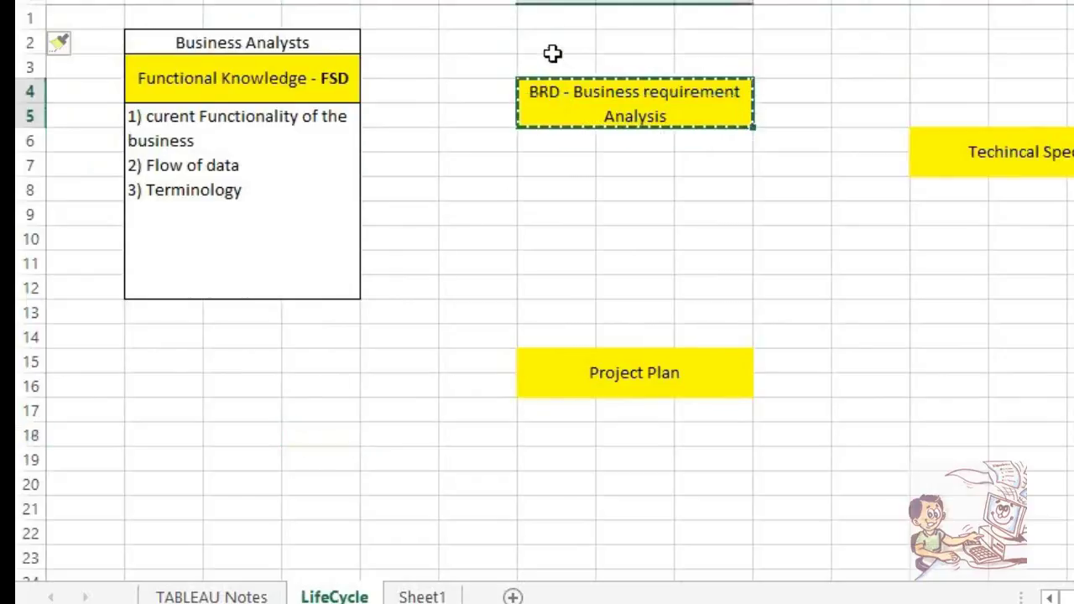
{"action": "key", "text": "Escape"}
{"action": "key", "text": "Down"}
{"action": "left_click", "coordinate": [604, 366]}
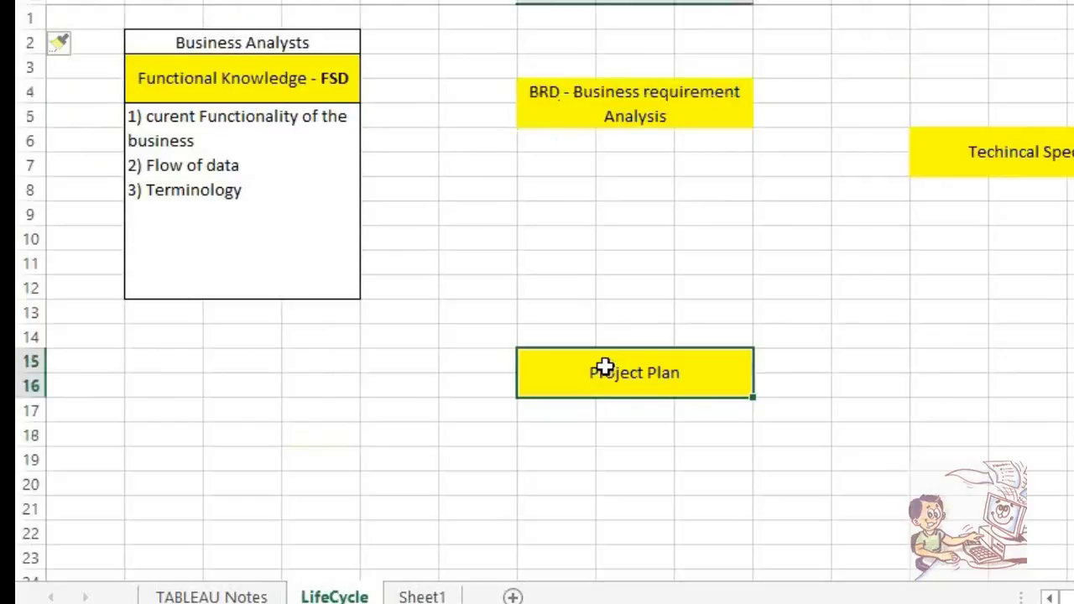
Append '- PM' and then '& TL' so the label reads 'Project Plan - PM & TL'.
{"action": "double_click", "coordinate": [698, 372]}
{"action": "type", "text": "- PM"}
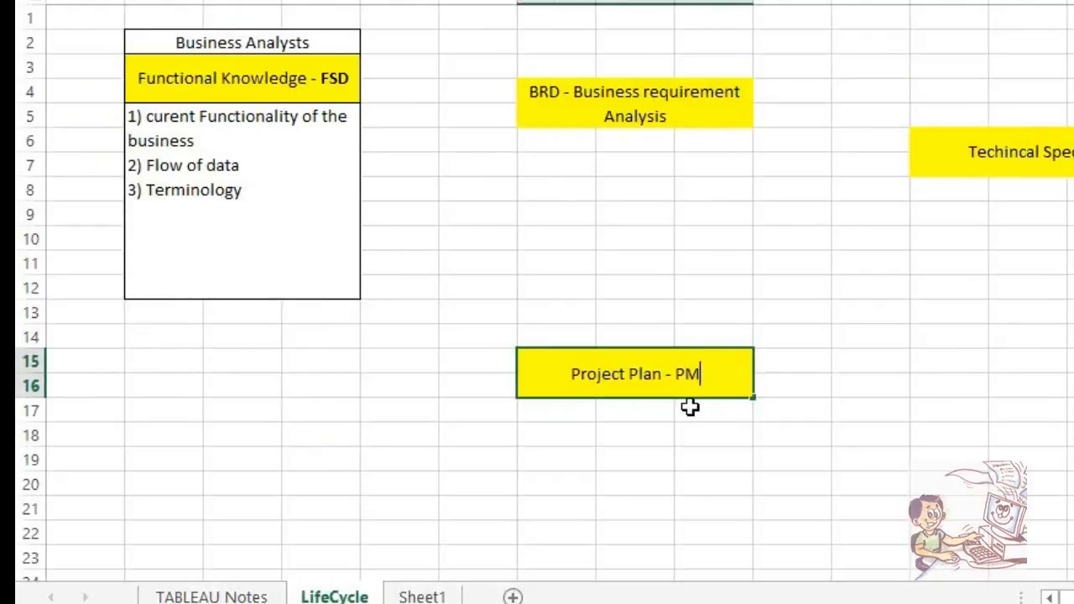
{"action": "left_click", "coordinate": [756, 437]}
{"action": "left_click", "coordinate": [676, 372]}
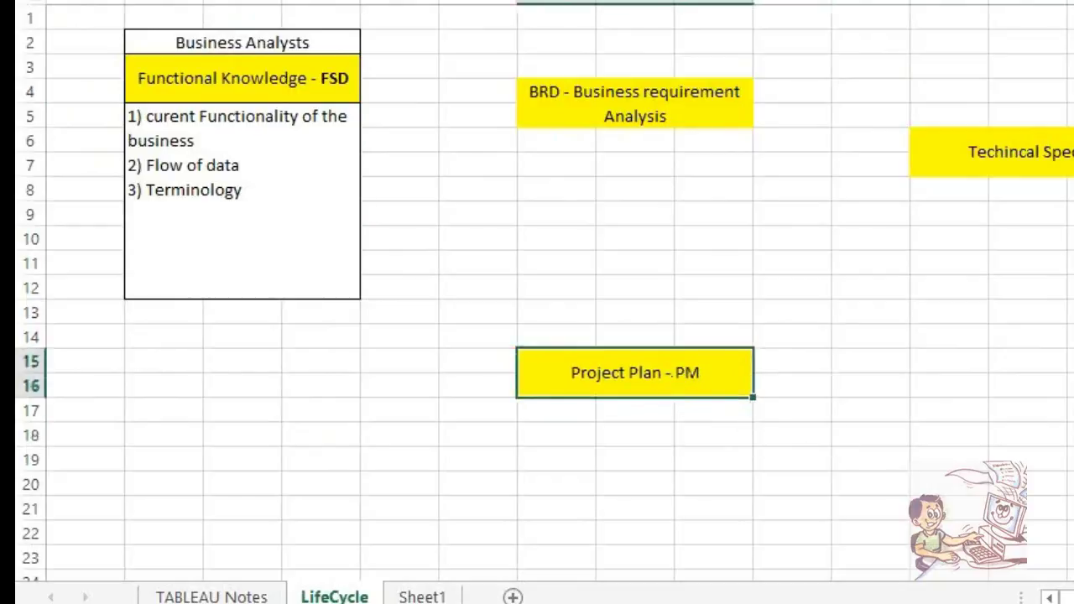
{"action": "left_click", "coordinate": [331, 132]}
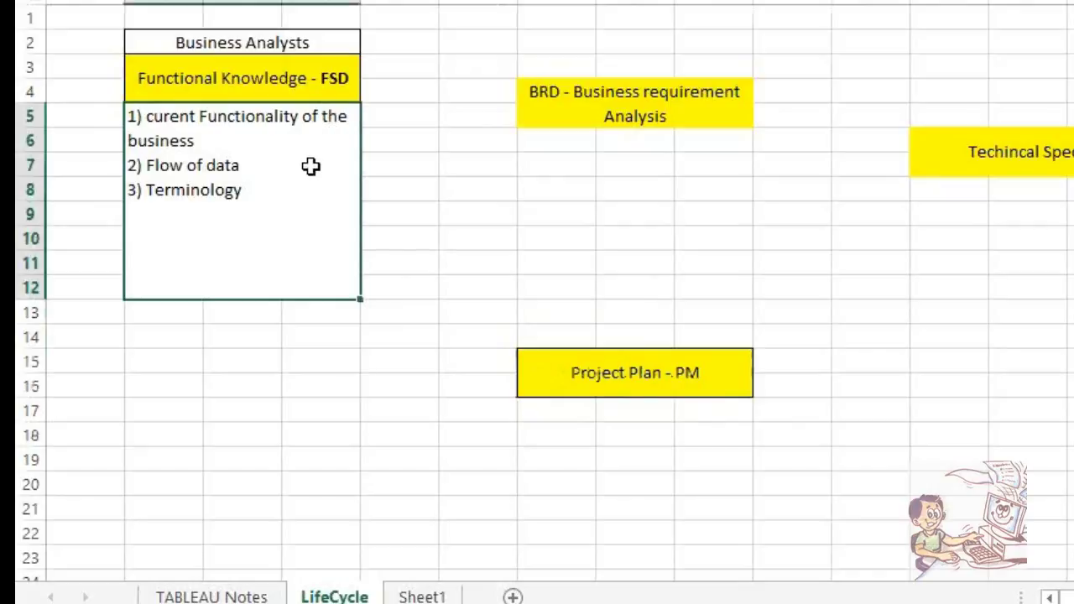
{"action": "scroll", "coordinate": [655, 276], "scroll_direction": "down", "scroll_amount": 2}
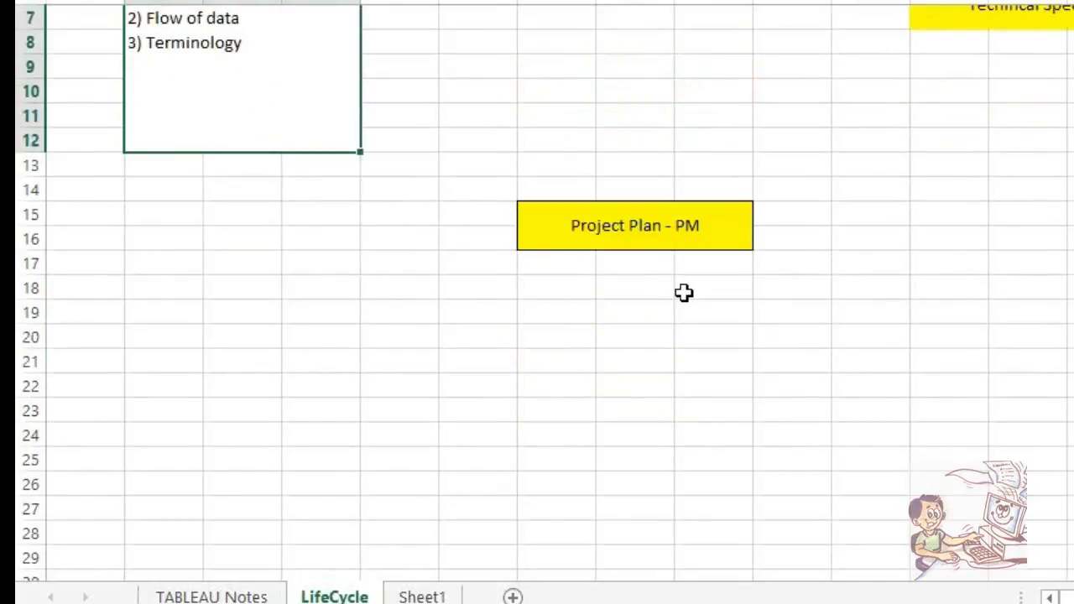
{"action": "scroll", "coordinate": [691, 333], "scroll_direction": "up", "scroll_amount": 2}
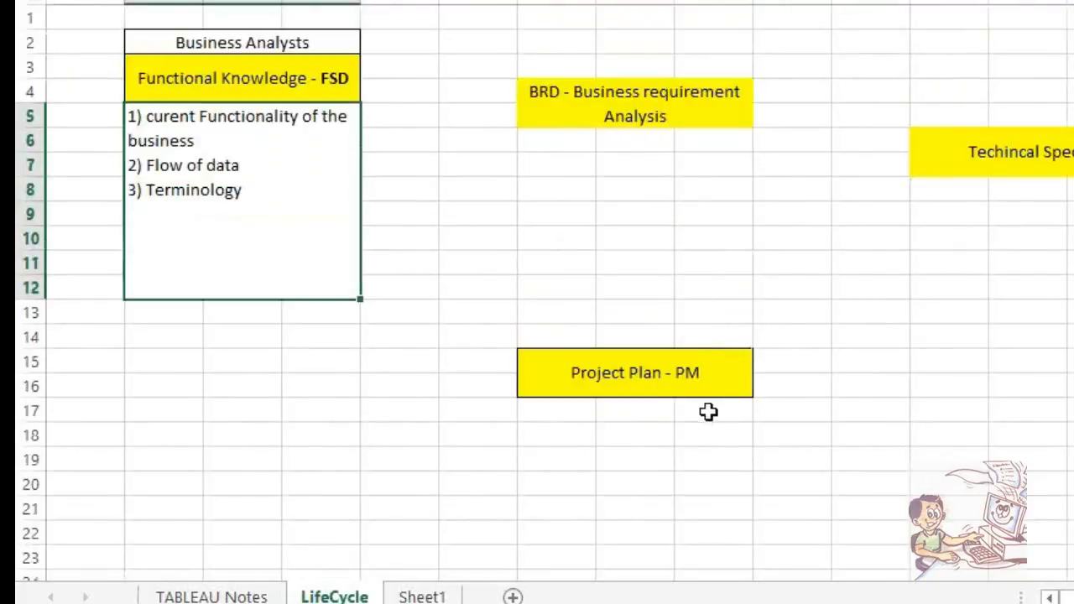
{"action": "double_click", "coordinate": [710, 369]}
{"action": "type", "text": "& TL"}
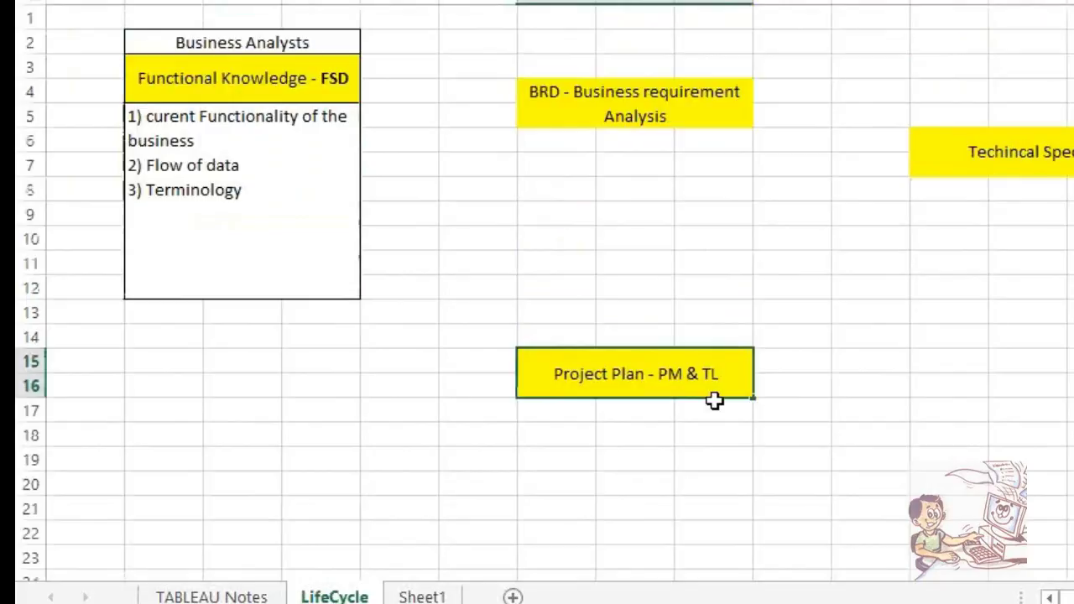
{"action": "left_click", "coordinate": [799, 453]}
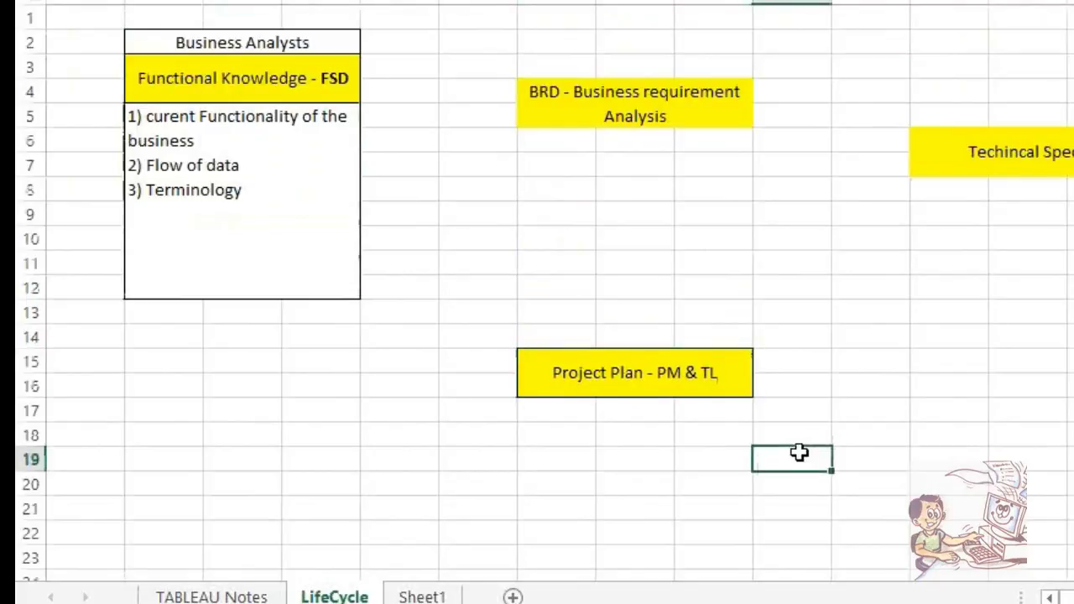
Merge the block under the Project Plan label into one bordered cell.
{"action": "left_click_drag", "start_coordinate": [554, 415], "coordinate": [721, 558]}
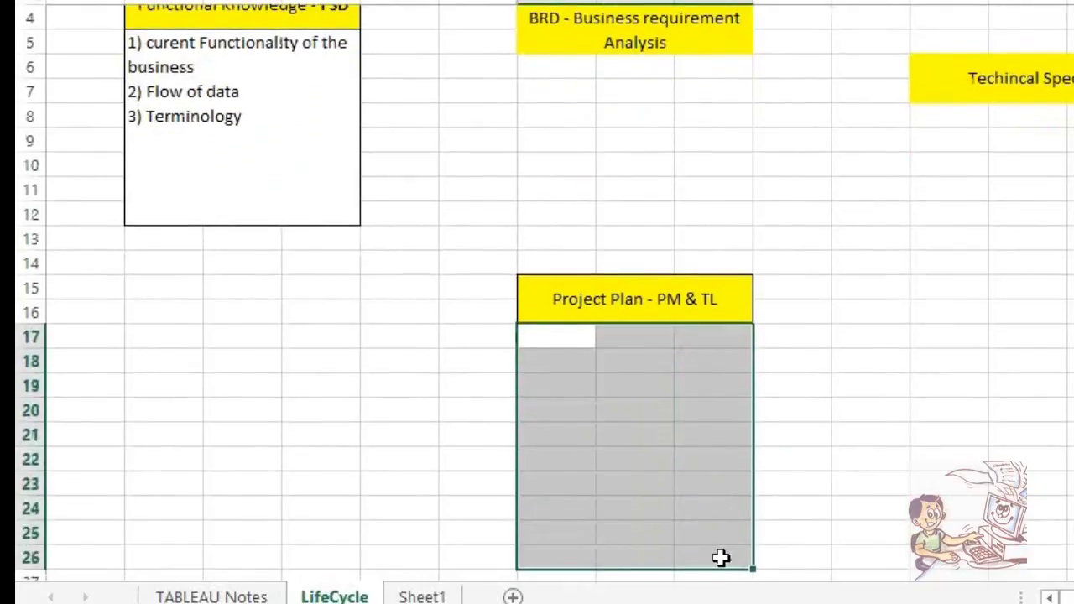
{"action": "key", "text": "alt+h"}
{"action": "key", "text": "m"}
{"action": "key", "text": "c"}
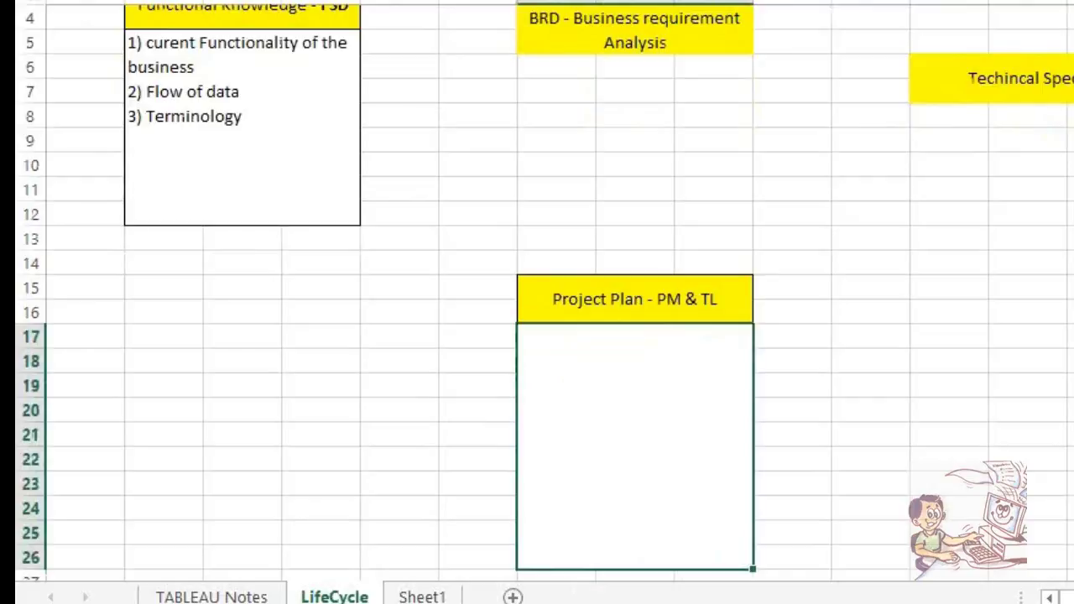
Enter items '1) Time Lines & number of resource', '2) Allocation work' and '3) Depencies'.
{"action": "double_click", "coordinate": [591, 394]}
{"action": "type", "text": "1) Time "}
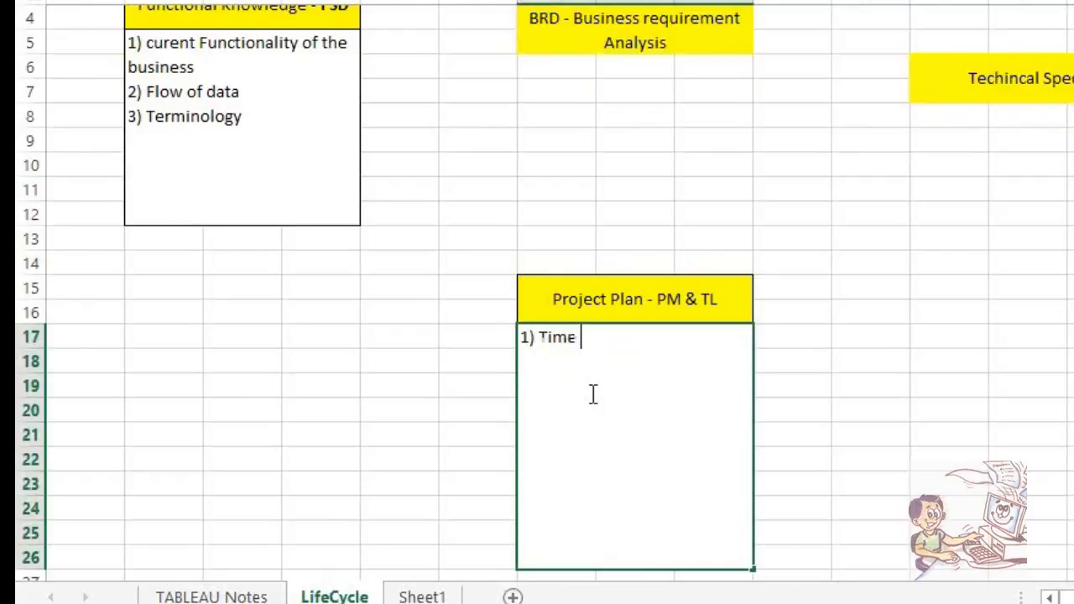
{"action": "type", "text": "Lines & n"}
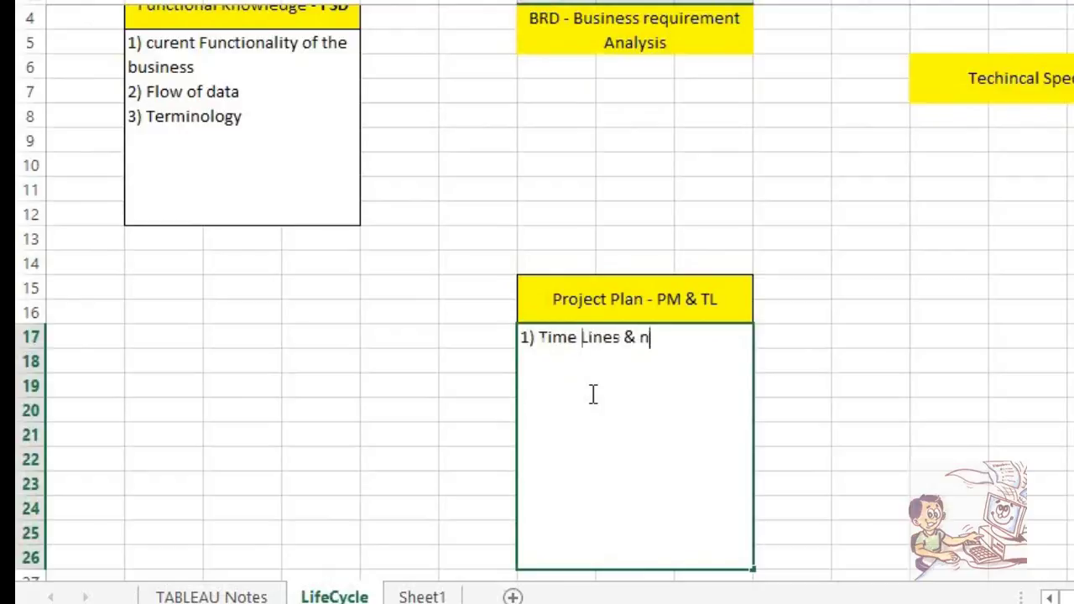
{"action": "type", "text": "umber of"}
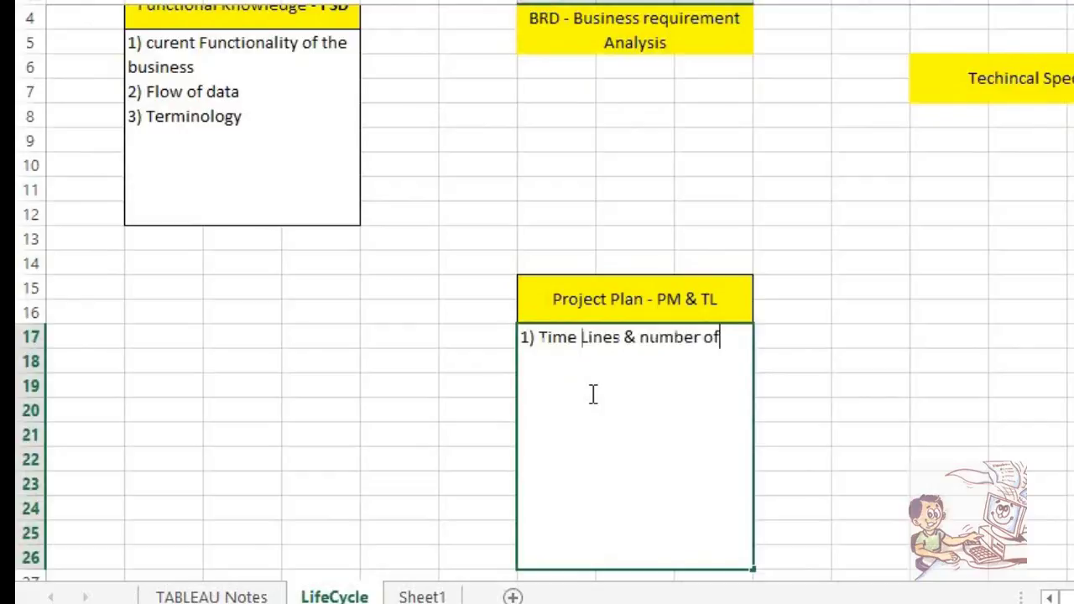
{"action": "type", "text": " resource"}
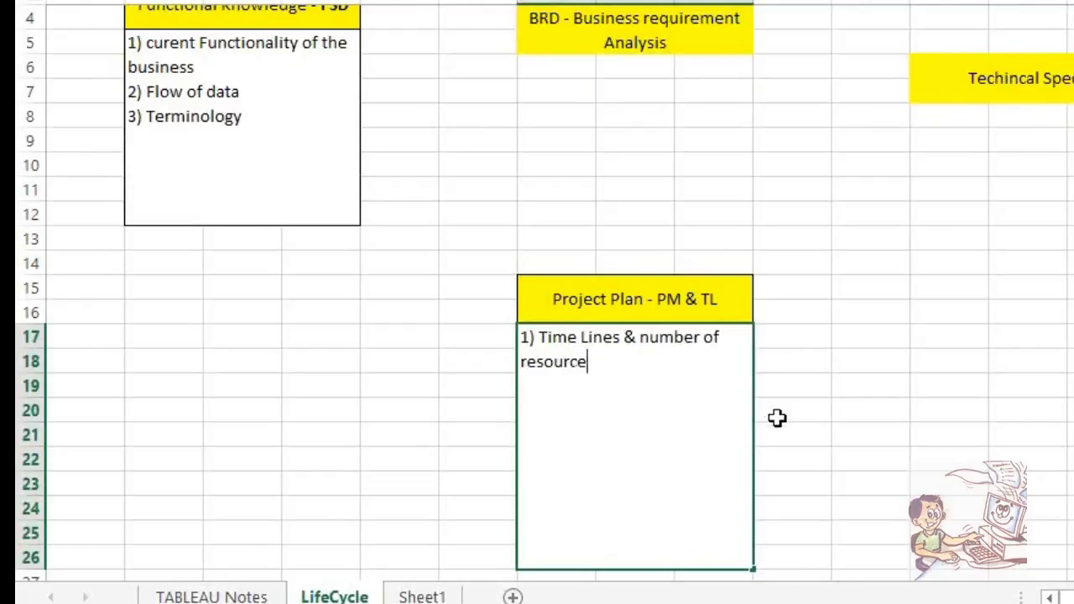
{"action": "left_click", "coordinate": [879, 442]}
{"action": "scroll", "coordinate": [485, 335], "scroll_direction": "up", "scroll_amount": 1}
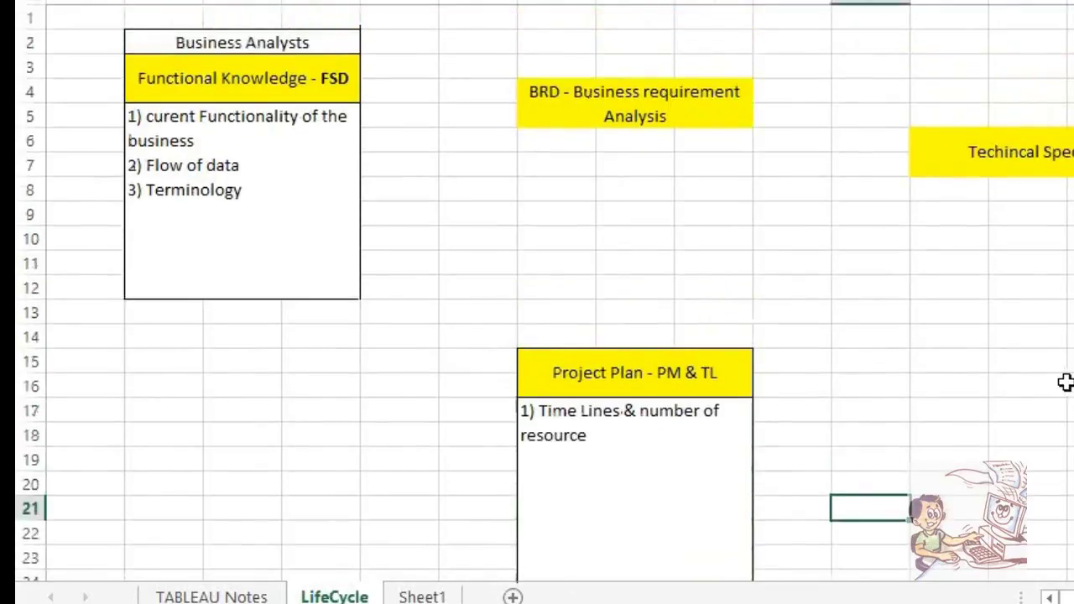
{"action": "scroll", "coordinate": [669, 448], "scroll_direction": "down", "scroll_amount": 2}
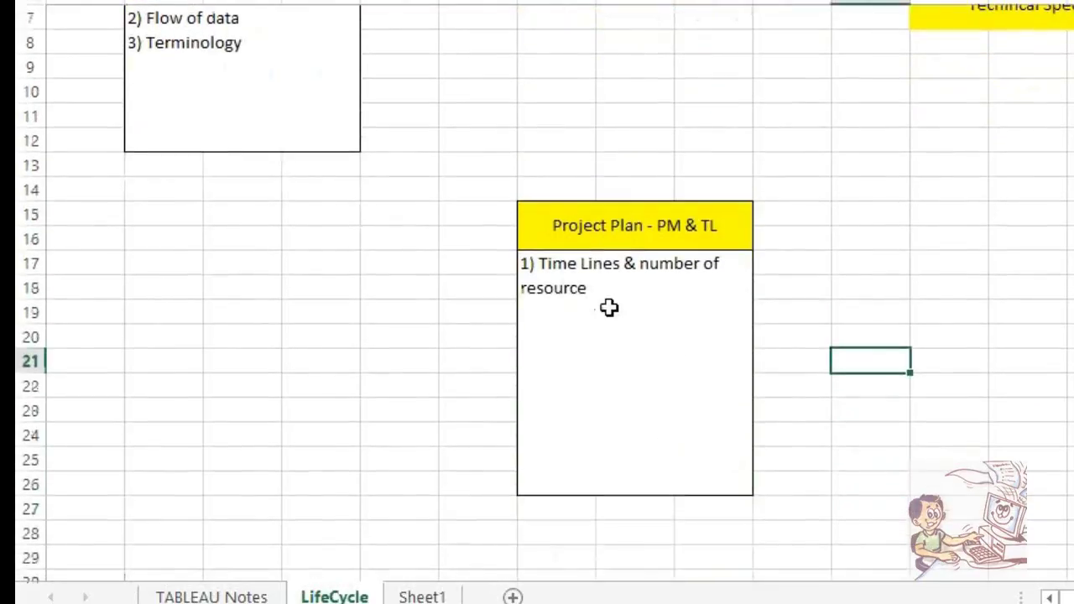
{"action": "double_click", "coordinate": [610, 294]}
{"action": "type", "text": "2) A"}
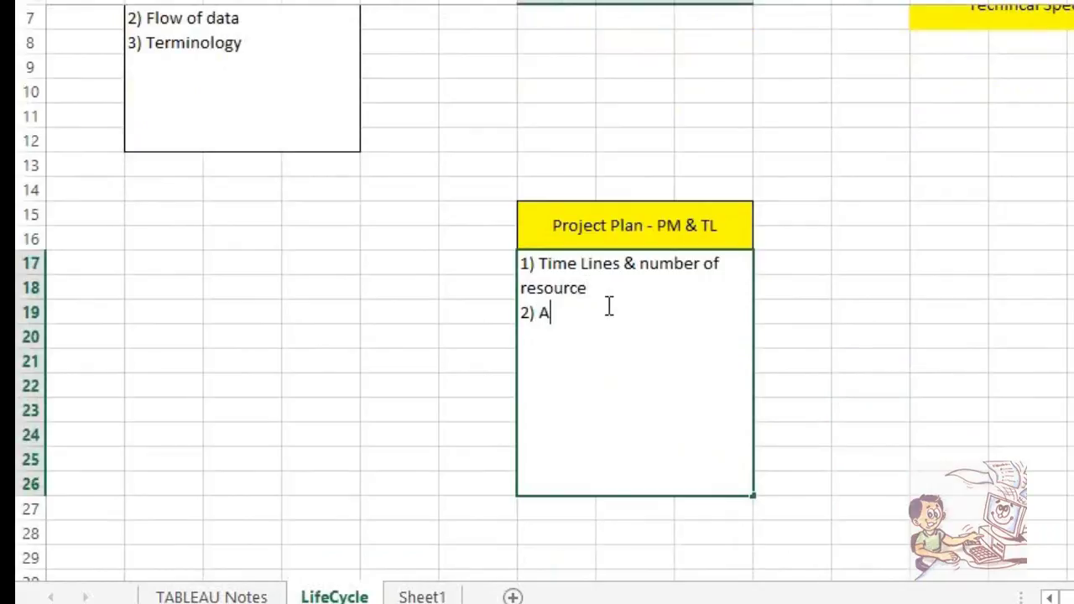
{"action": "type", "text": "llocation work"}
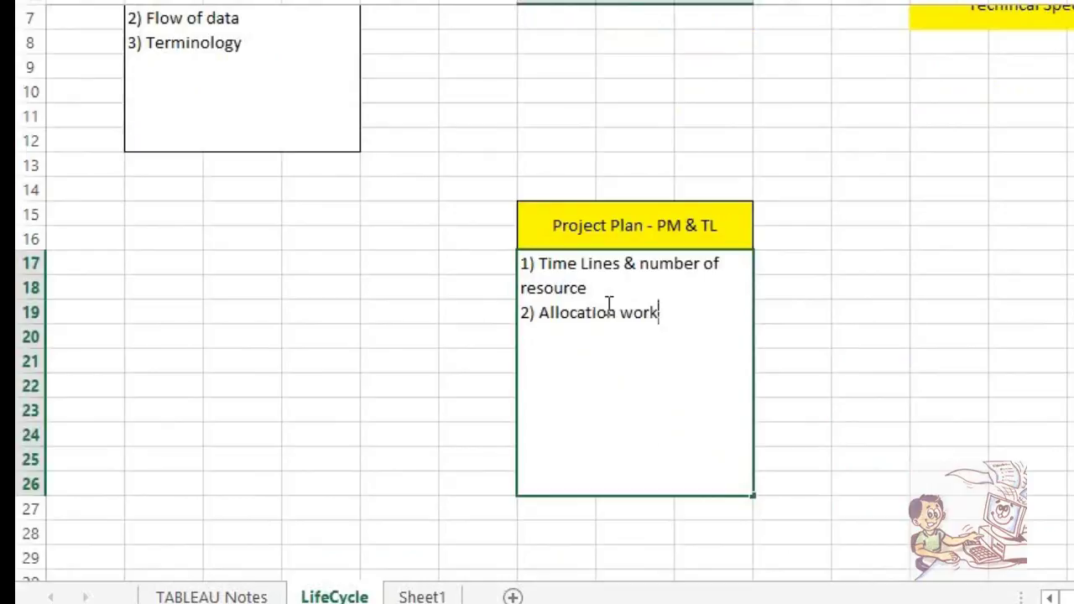
{"action": "type", "text": "3) Depencies"}
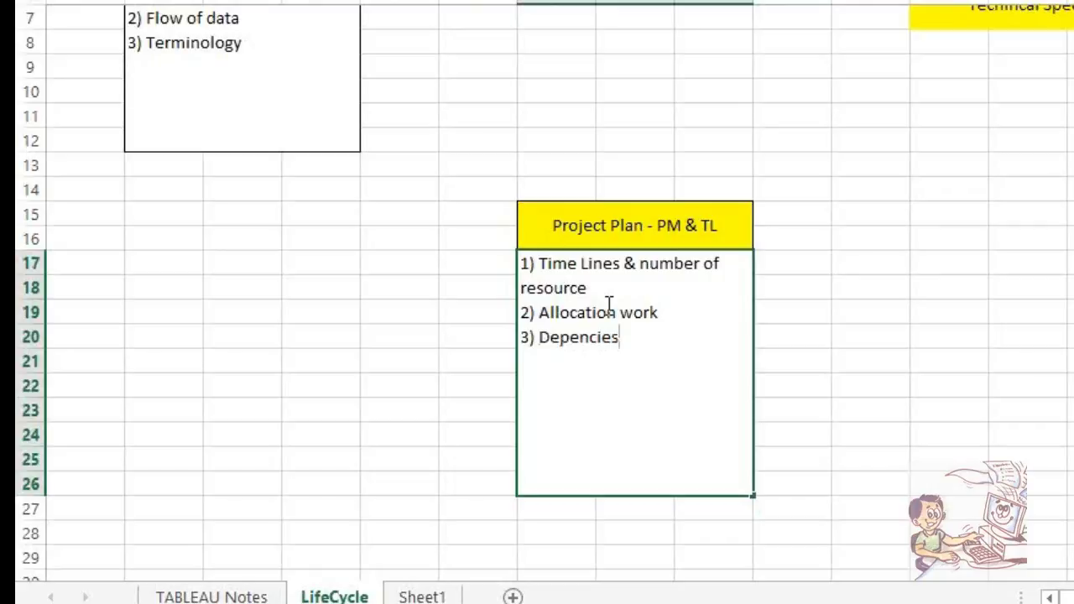
Add '& leave plans (buffer resources)', '& Challenges' and '-> BRD, DEV, Unit Testing' to the items.
{"action": "left_click", "coordinate": [667, 318]}
{"action": "type", "text": "& leave plans"}
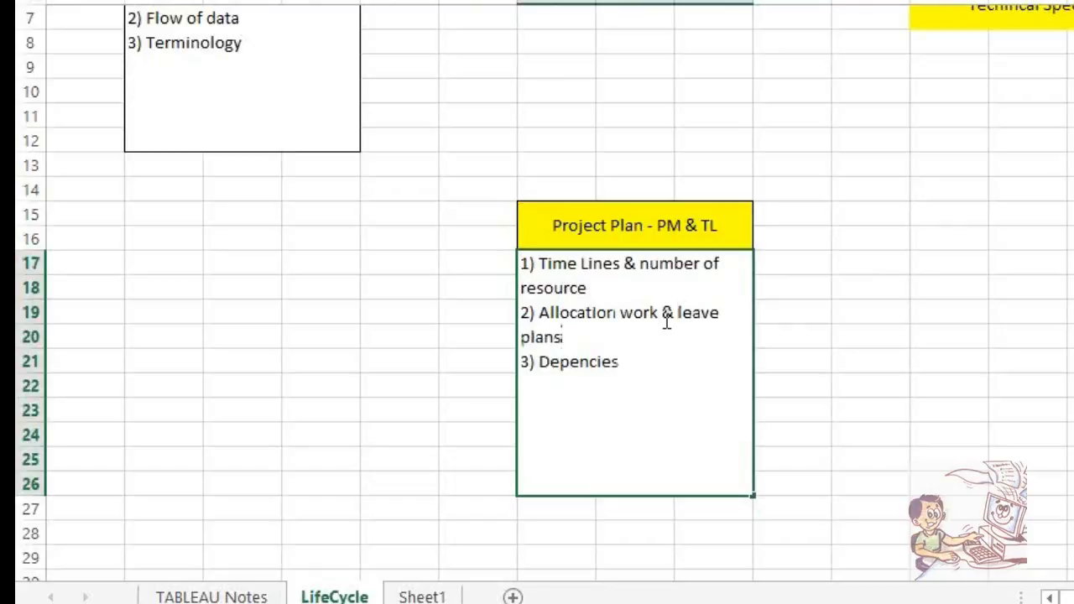
{"action": "type", "text": " (buffe"}
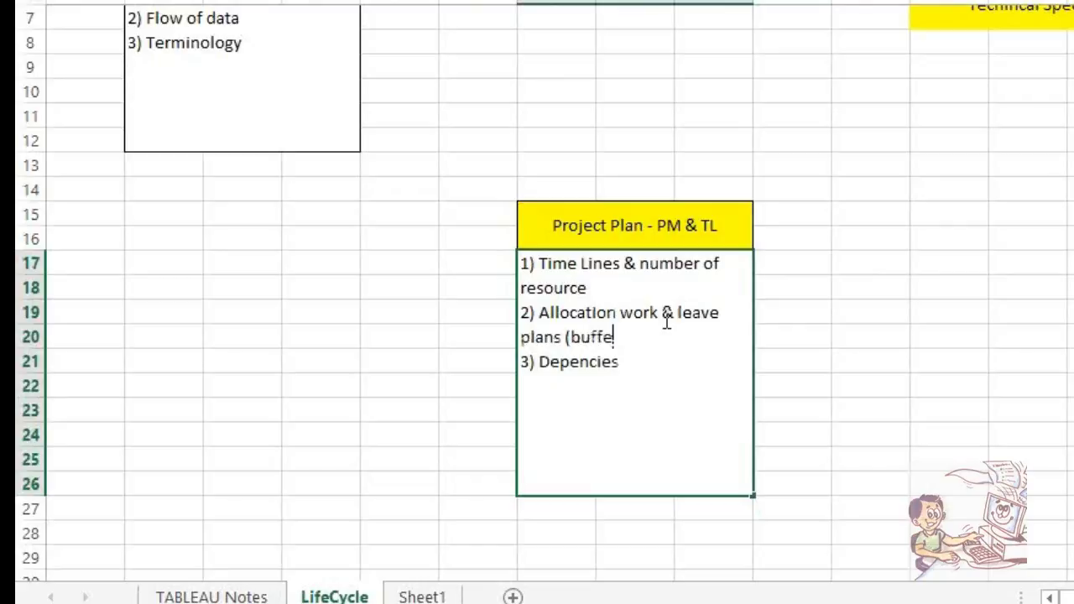
{"action": "type", "text": "r resources"}
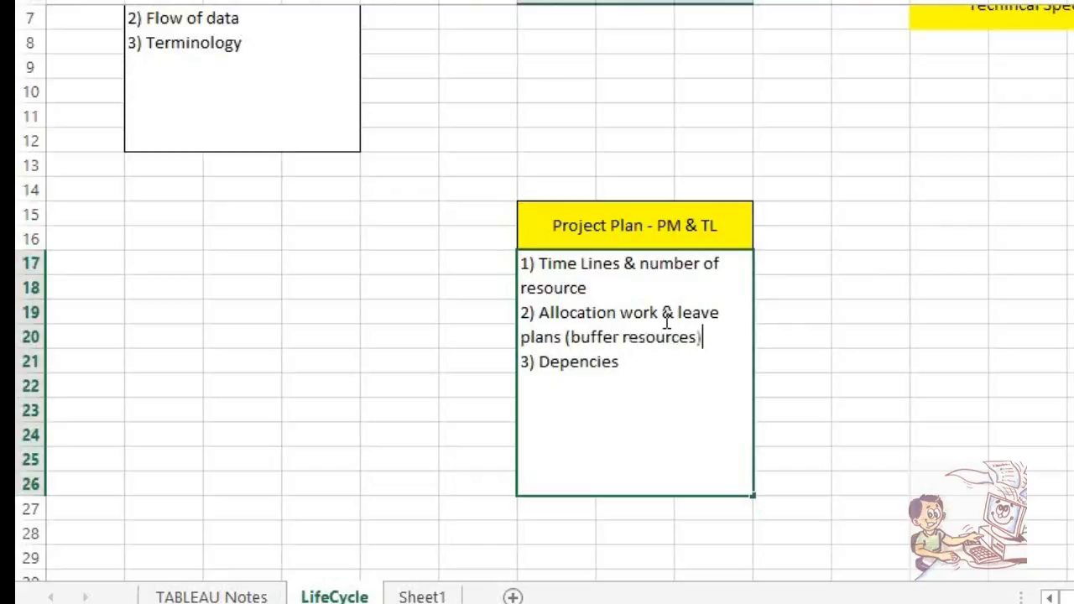
{"action": "left_click", "coordinate": [625, 363]}
{"action": "type", "text": "& Chall"}
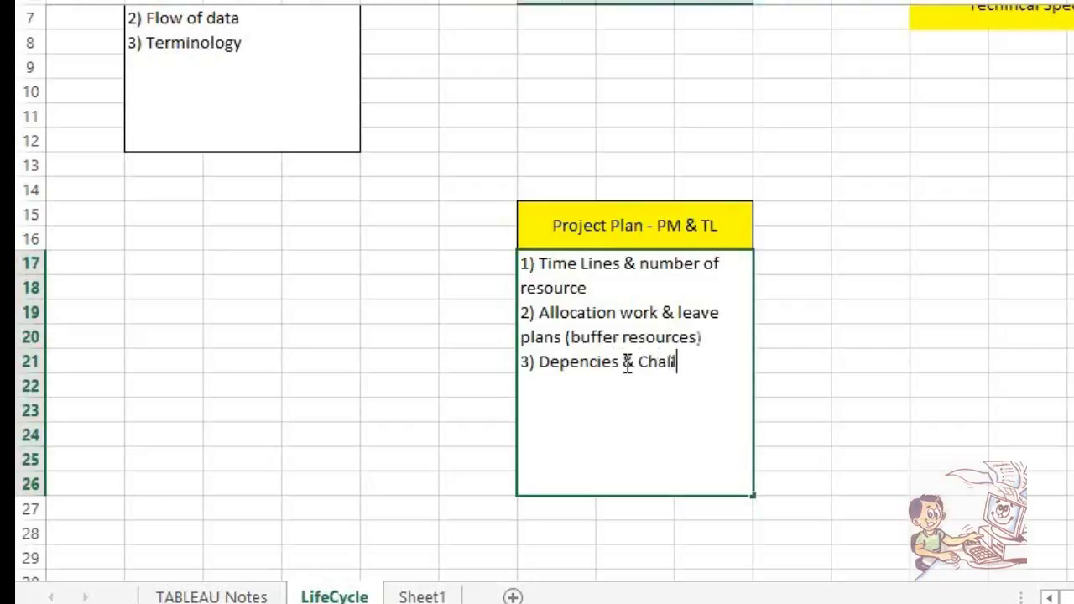
{"action": "type", "text": "enges"}
{"action": "left_click", "coordinate": [622, 265]}
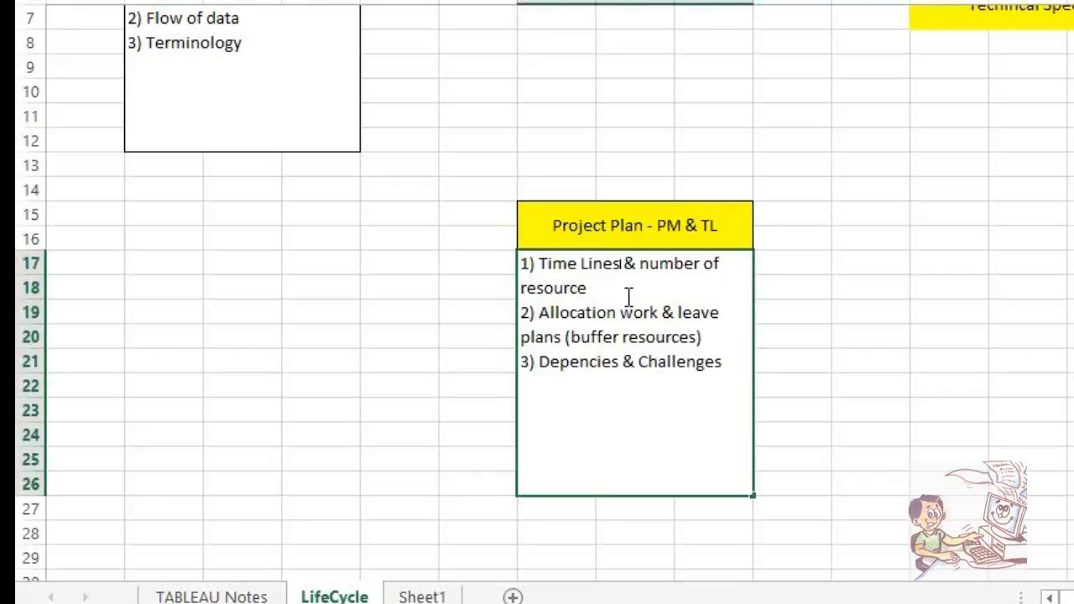
{"action": "type", "text": "->"}
{"action": "type", "text": " BPD"}
{"action": "type", "text": ", DEV"}
{"action": "type", "text": ", Unit Te"}
{"action": "type", "text": "sting"}
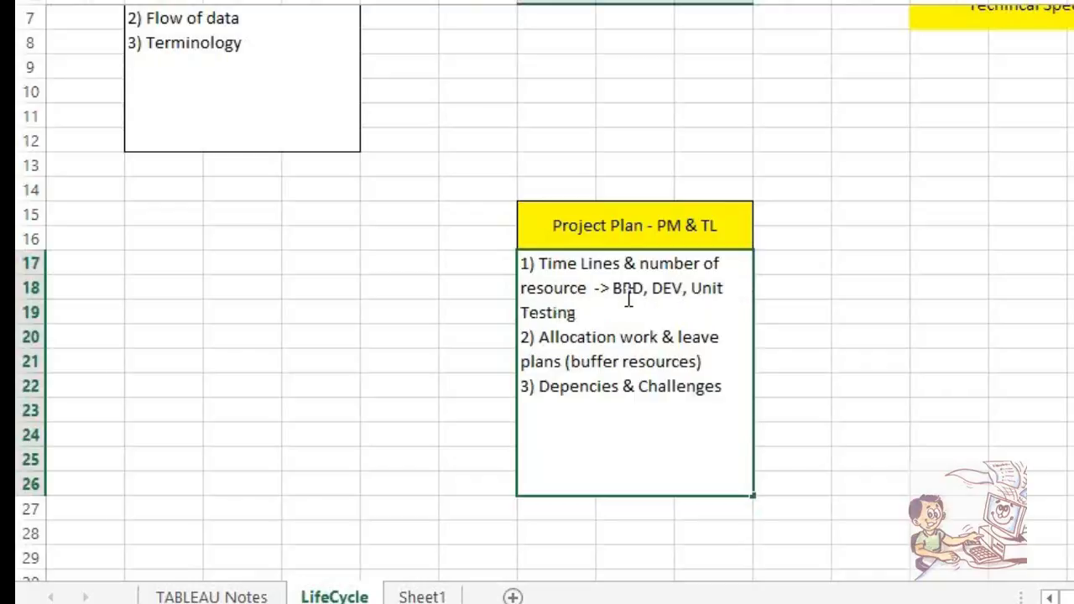
{"action": "left_click_drag", "start_coordinate": [613, 288], "coordinate": [621, 314]}
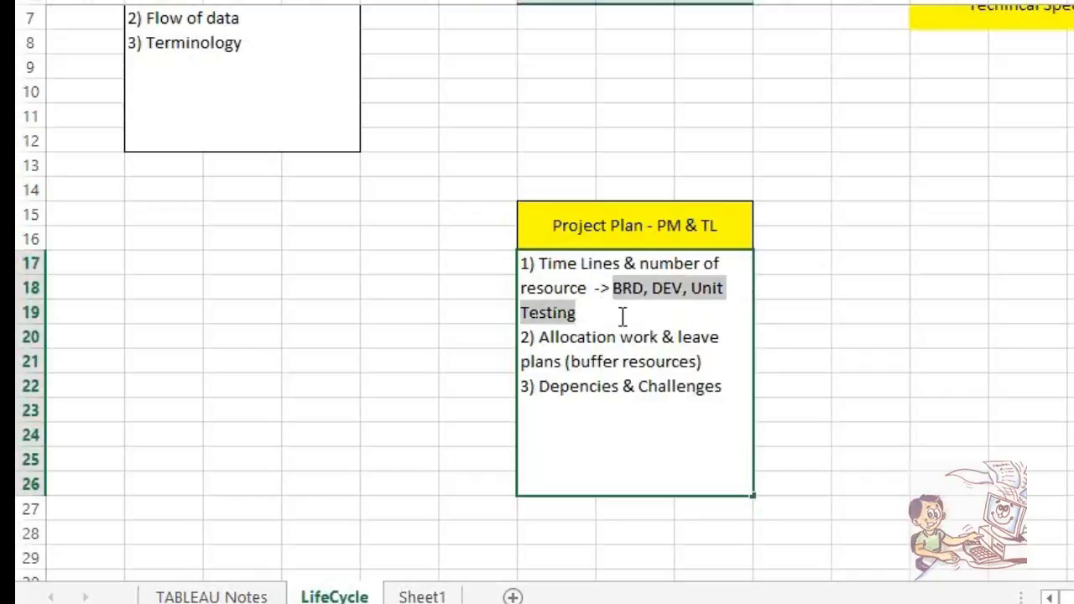
{"action": "left_click", "coordinate": [729, 386]}
Commit the Project Plan notes and scroll back up to the headings.
{"action": "left_click", "coordinate": [965, 432]}
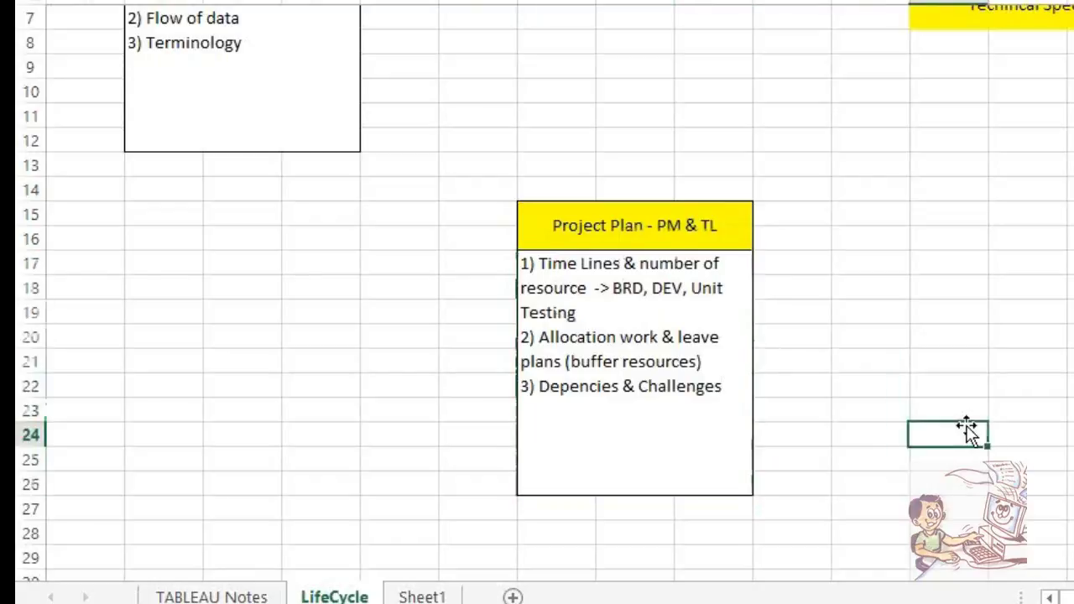
{"action": "scroll", "coordinate": [628, 449], "scroll_direction": "up", "scroll_amount": 2}
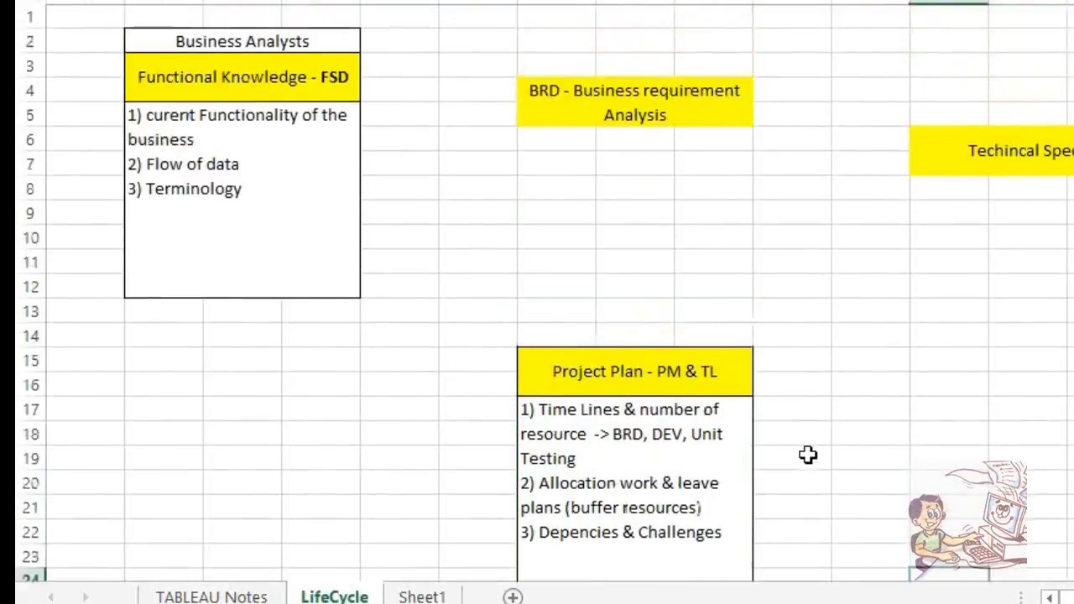
{"action": "left_click", "coordinate": [660, 450]}
{"action": "left_click", "coordinate": [233, 167]}
{"action": "left_click", "coordinate": [592, 485]}
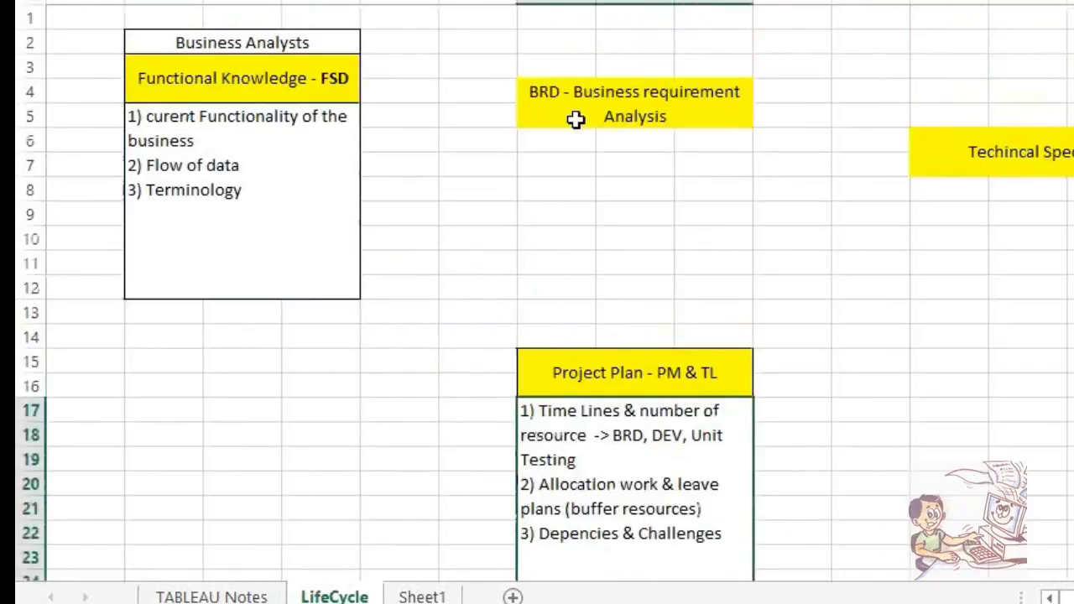
Remove the leading 'BRD - ' from the heading and add '- BRD' on a second line.
{"action": "left_click", "coordinate": [565, 101]}
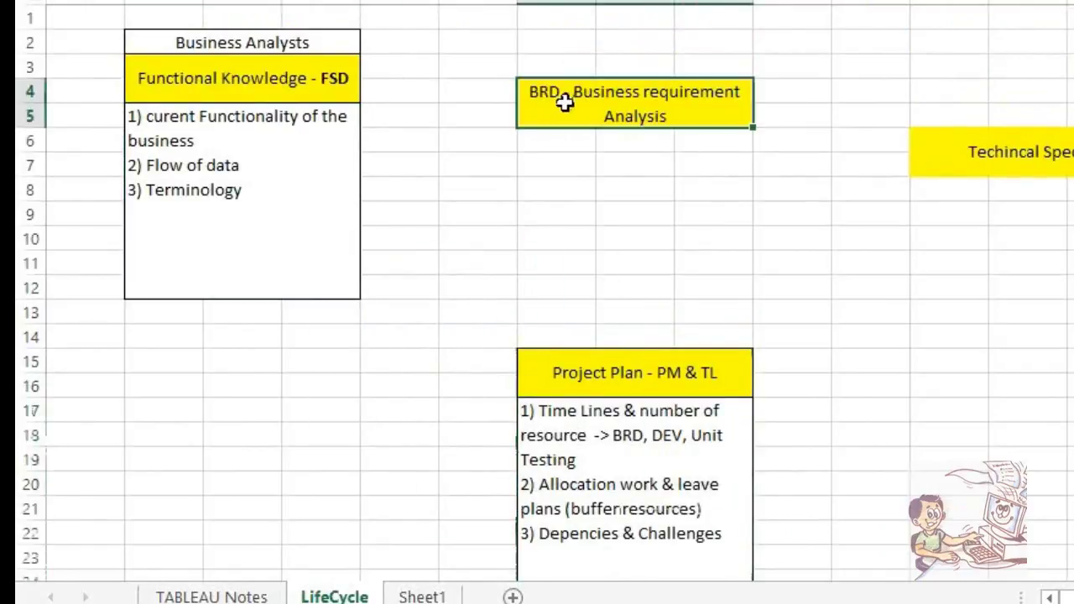
{"action": "double_click", "coordinate": [576, 92]}
{"action": "left_click_drag", "start_coordinate": [575, 91], "coordinate": [516, 82]}
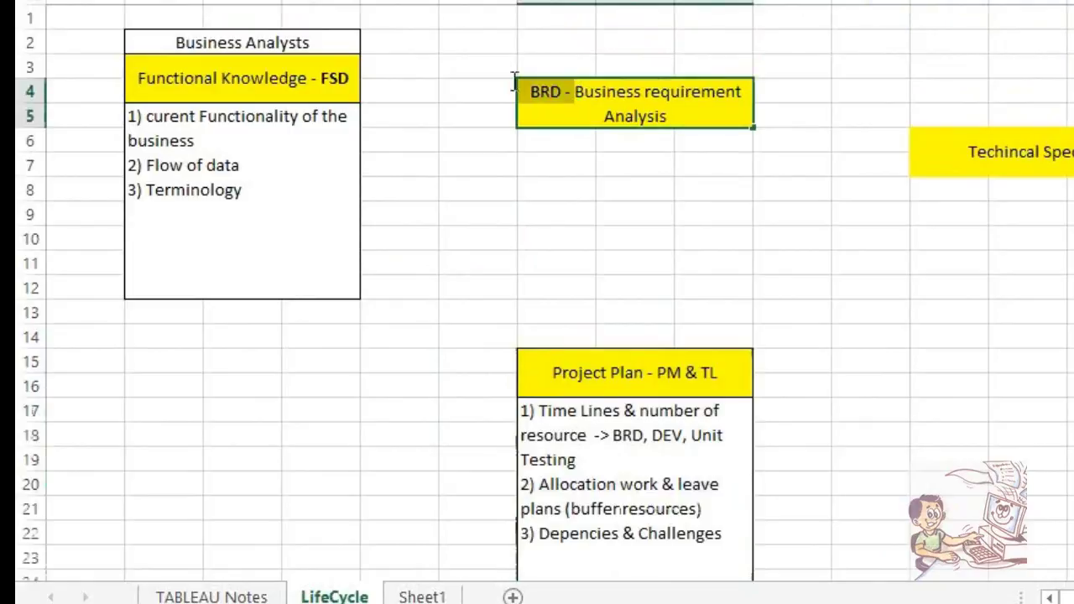
{"action": "key", "text": "BackSpace"}
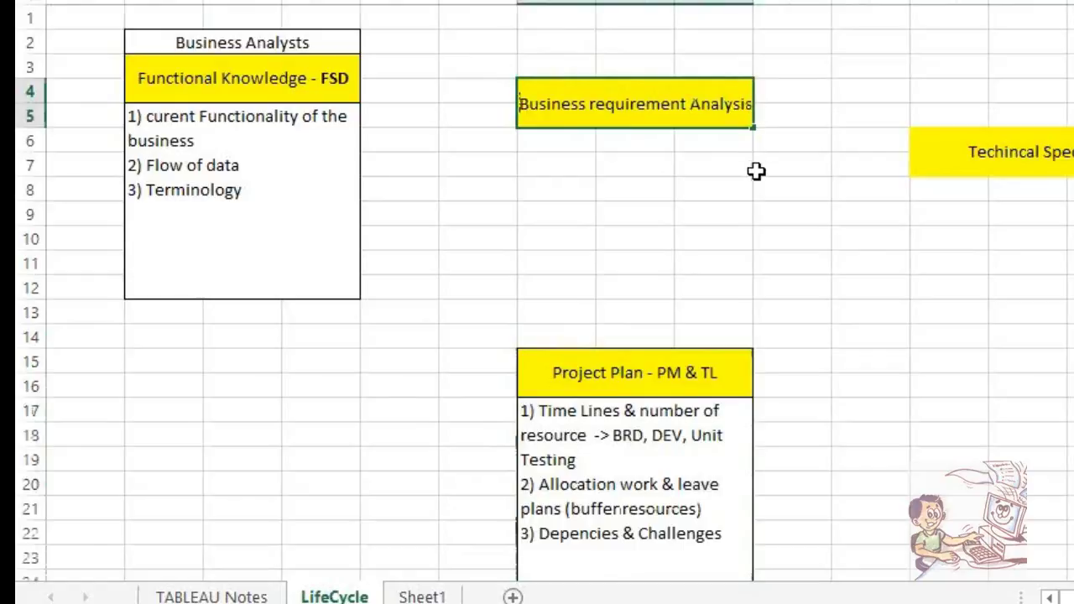
{"action": "mouse_move", "coordinate": [734, 105]}
{"action": "left_mouse_down"}
{"action": "mouse_move", "coordinate": [750, 103]}
{"action": "mouse_move", "coordinate": [750, 116]}
{"action": "left_mouse_up"}
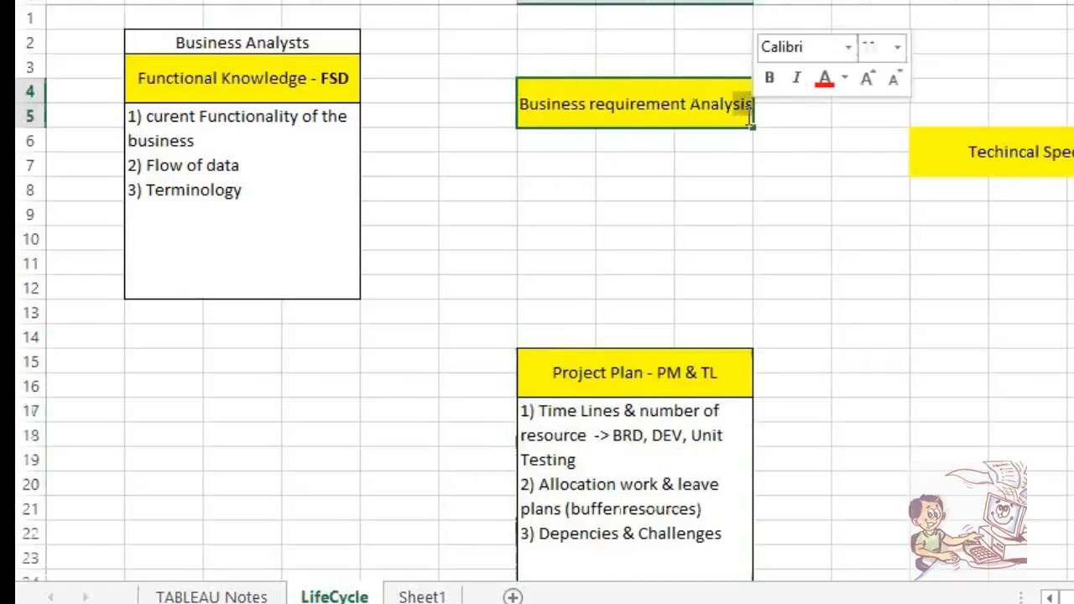
{"action": "left_click", "coordinate": [749, 118]}
{"action": "key", "text": "alt+Return"}
{"action": "type", "text": "- BRD -"}
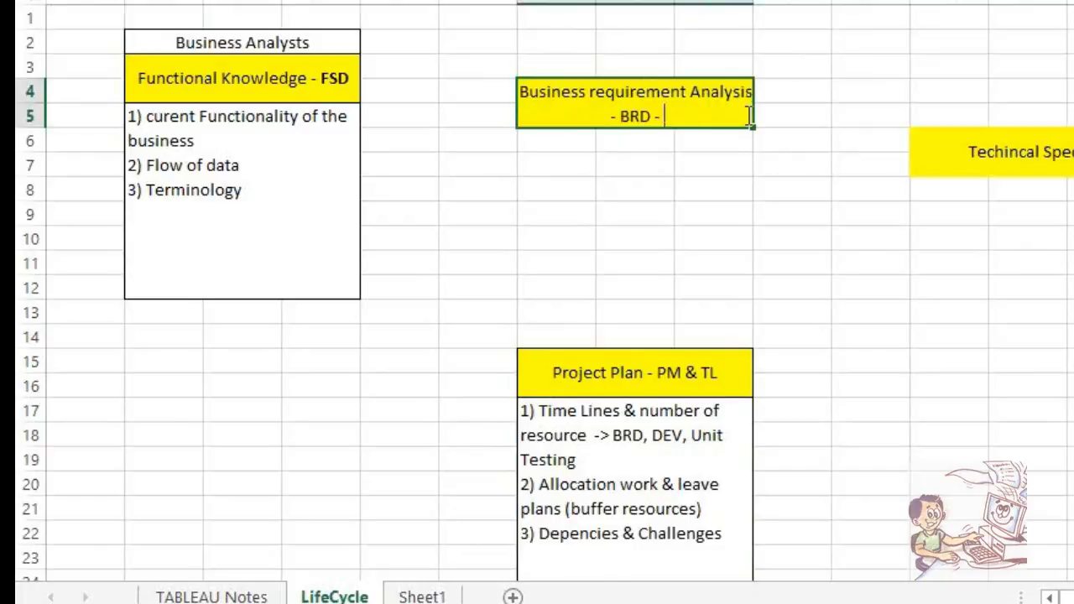
{"action": "key", "text": "BackSpace"}
{"action": "key", "text": "BackSpace"}
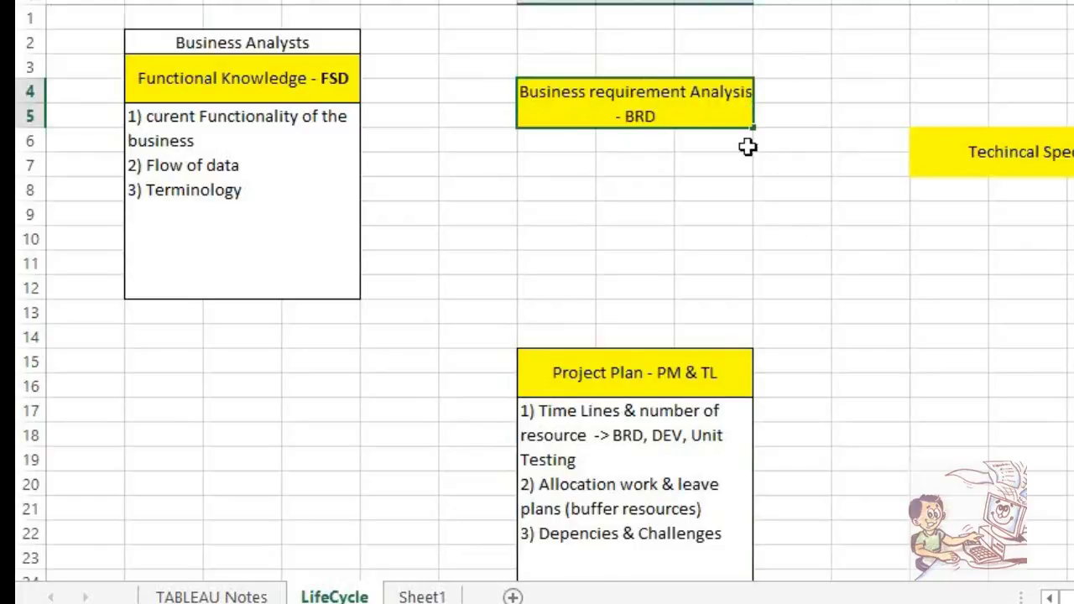
{"action": "left_click", "coordinate": [793, 238]}
Capitalise 'requirement' to 'Requirement' in the BRD heading.
{"action": "left_click", "coordinate": [625, 105]}
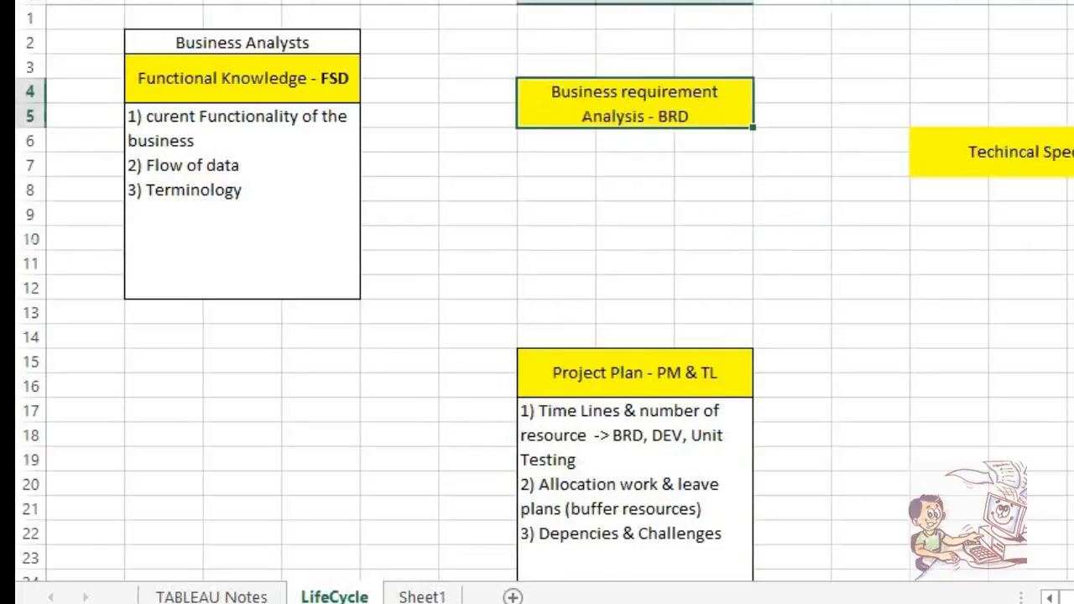
{"action": "left_click", "coordinate": [798, 302]}
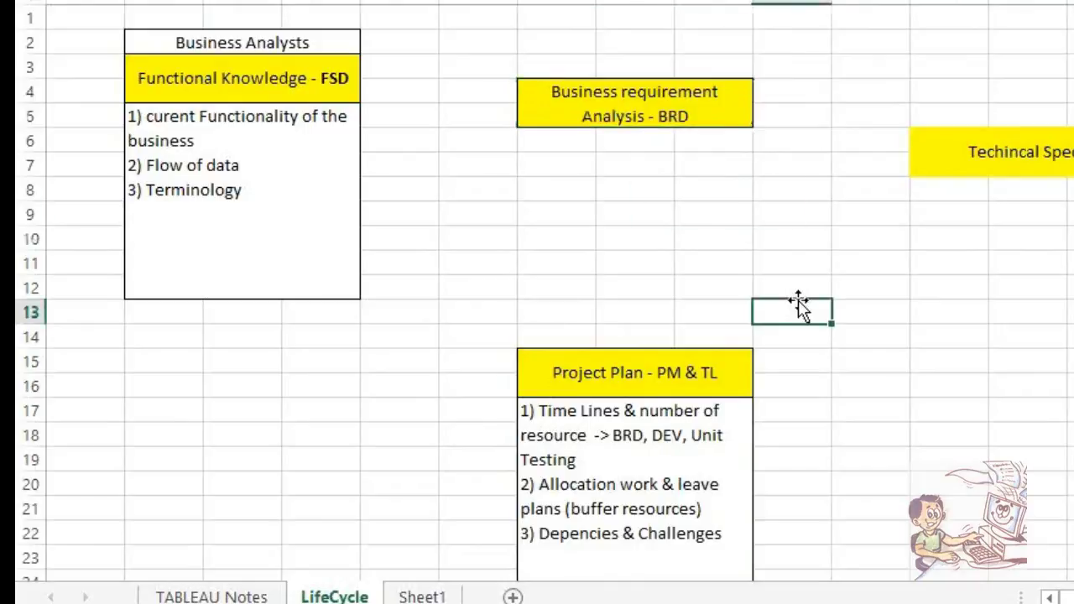
{"action": "left_click", "coordinate": [626, 445]}
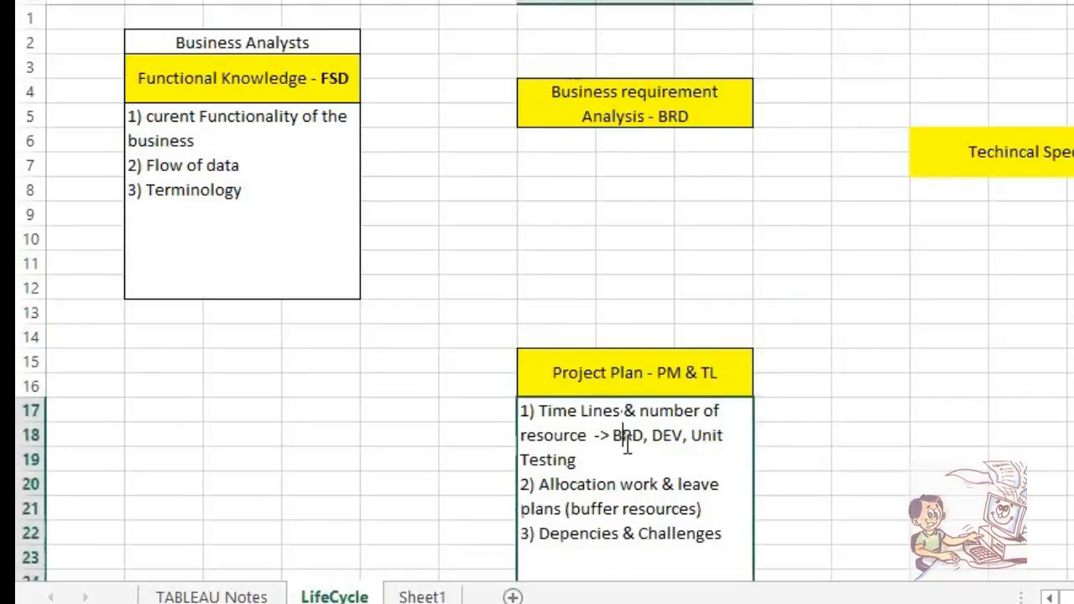
{"action": "left_click_drag", "start_coordinate": [645, 435], "coordinate": [614, 434]}
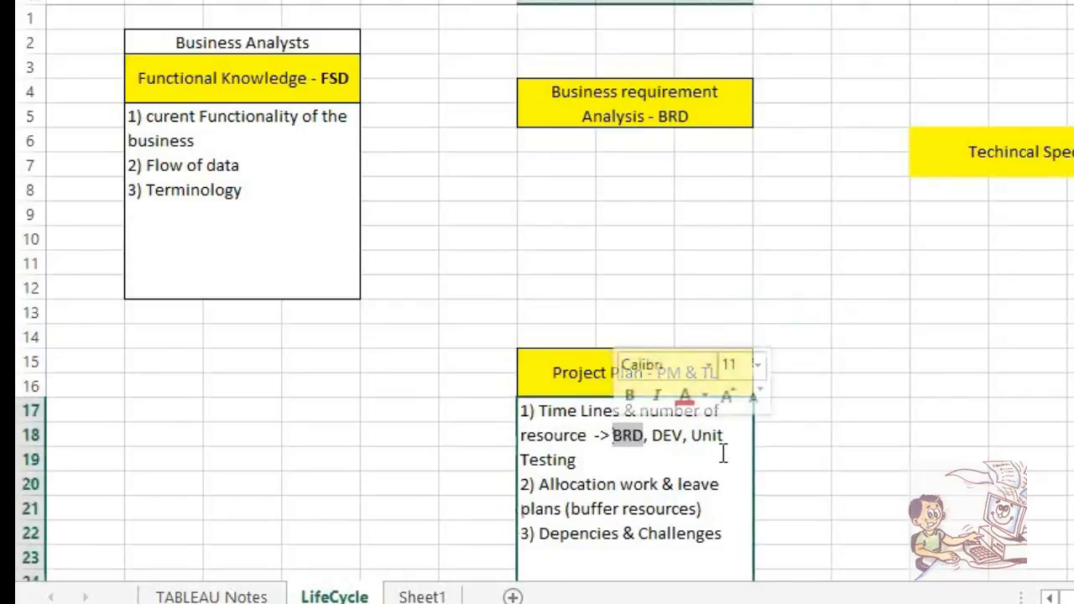
{"action": "left_click", "coordinate": [905, 437]}
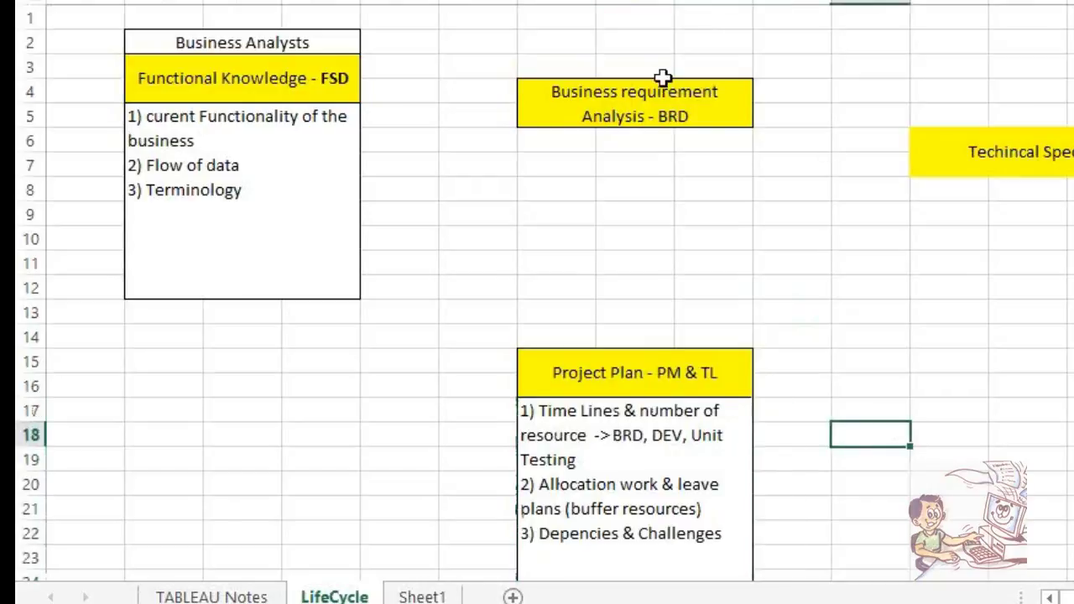
{"action": "left_click", "coordinate": [657, 88]}
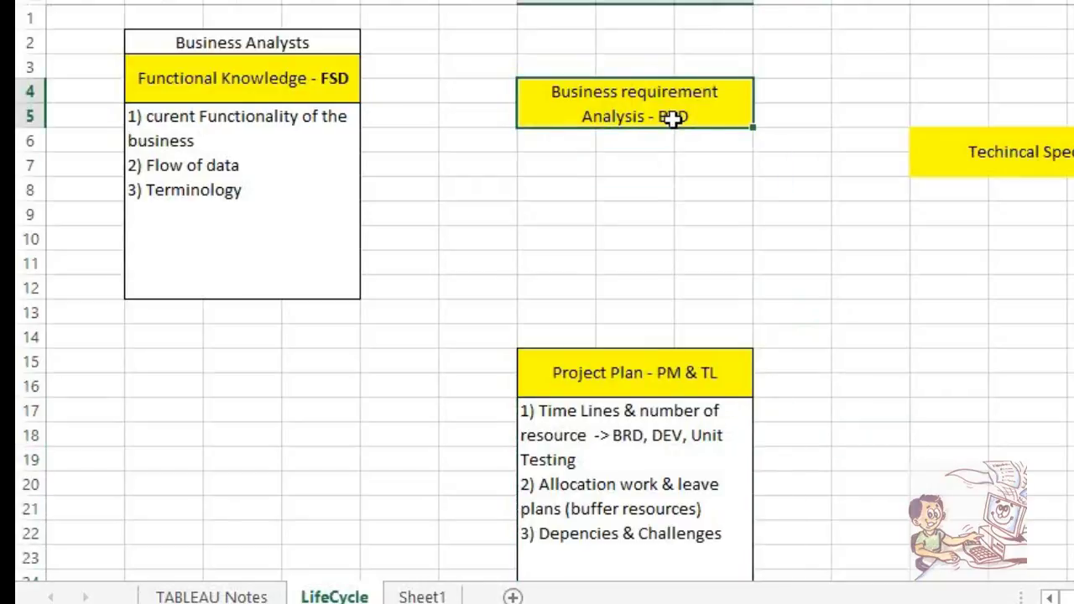
{"action": "double_click", "coordinate": [624, 91]}
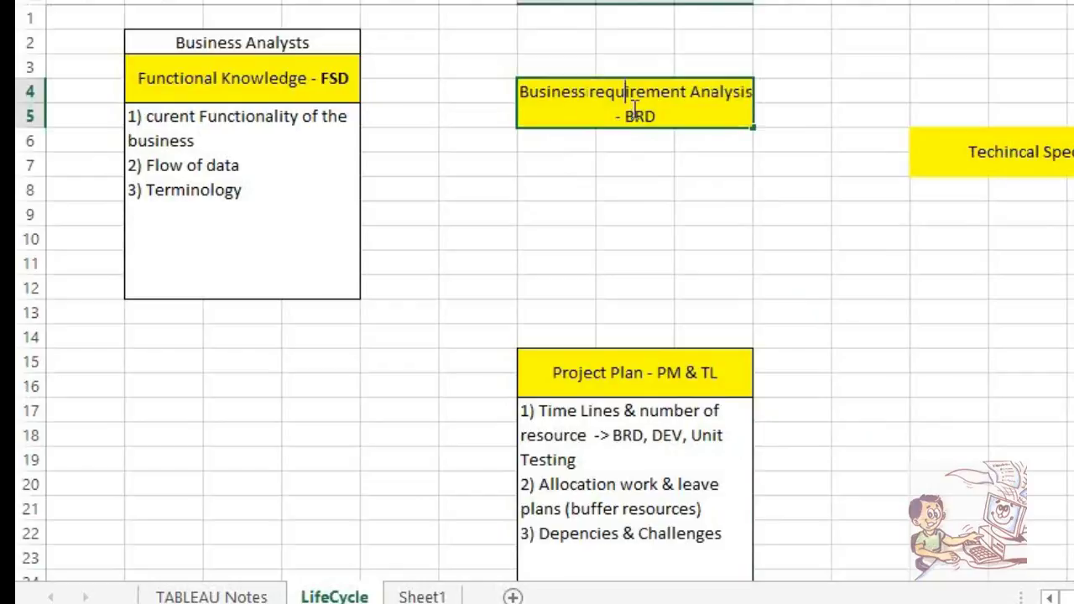
{"action": "left_click_drag", "start_coordinate": [590, 94], "coordinate": [601, 99]}
{"action": "type", "text": "R"}
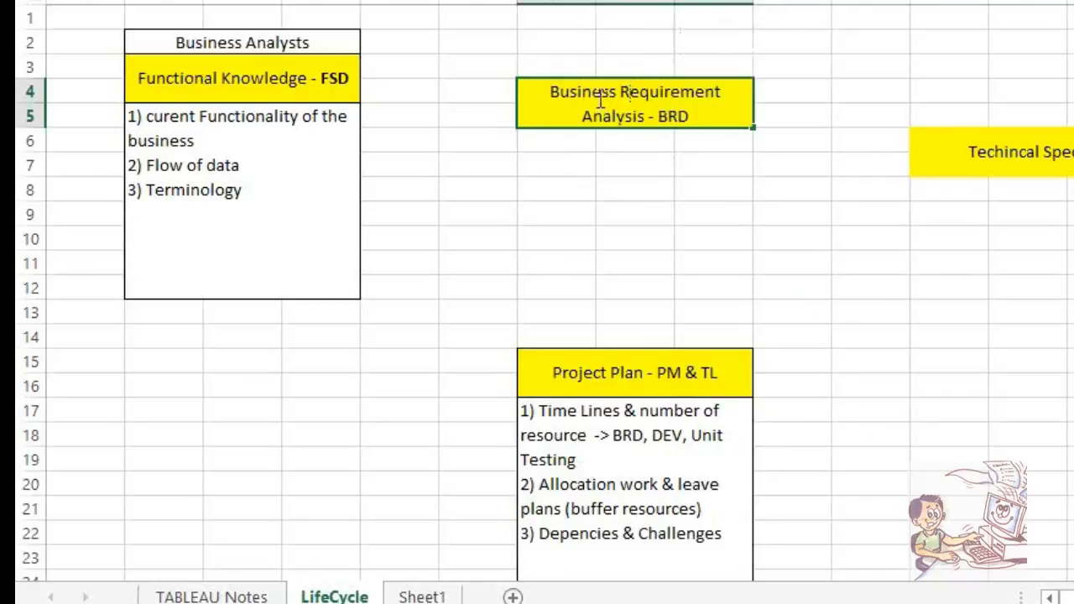
{"action": "left_click_drag", "start_coordinate": [573, 38], "coordinate": [722, 48]}
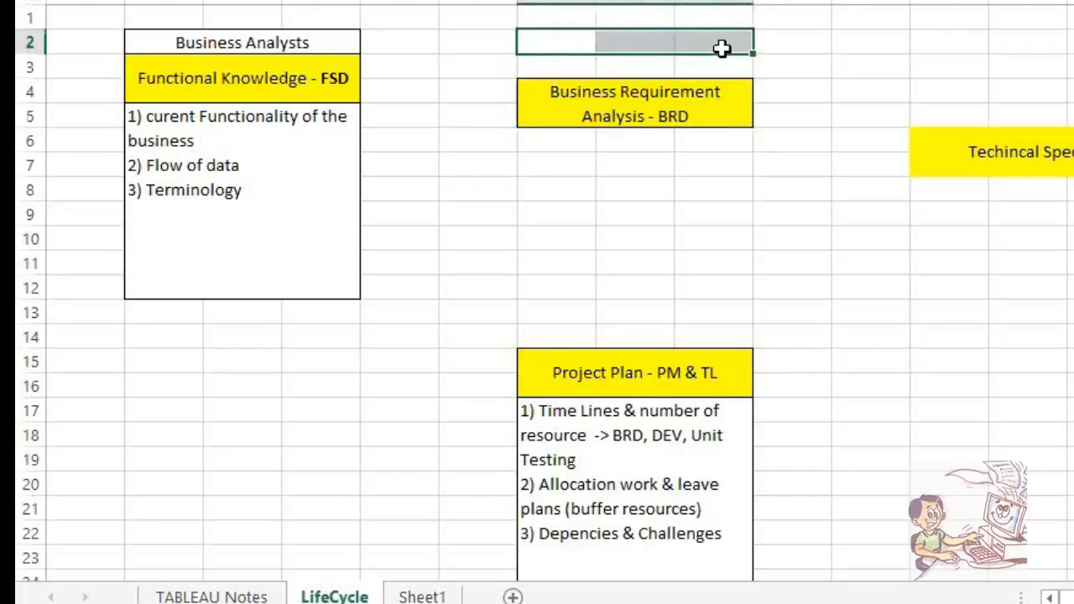
Merge the cells above the BRD heading and enter 'Business Analyst + Architect'.
{"action": "left_click_drag", "start_coordinate": [722, 48], "coordinate": [725, 57]}
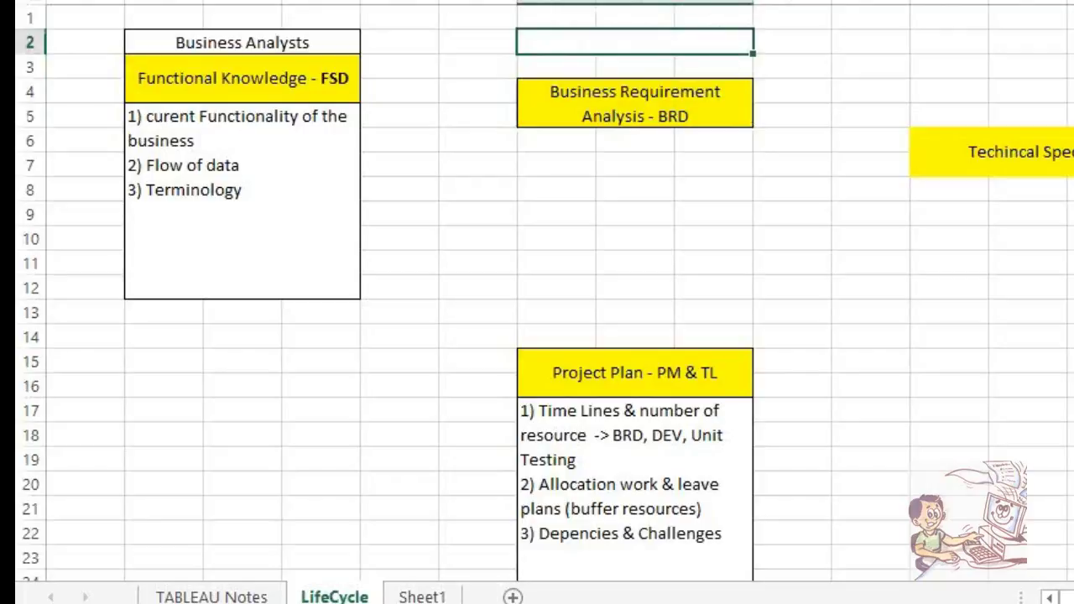
{"action": "type", "text": "Business Analyst"}
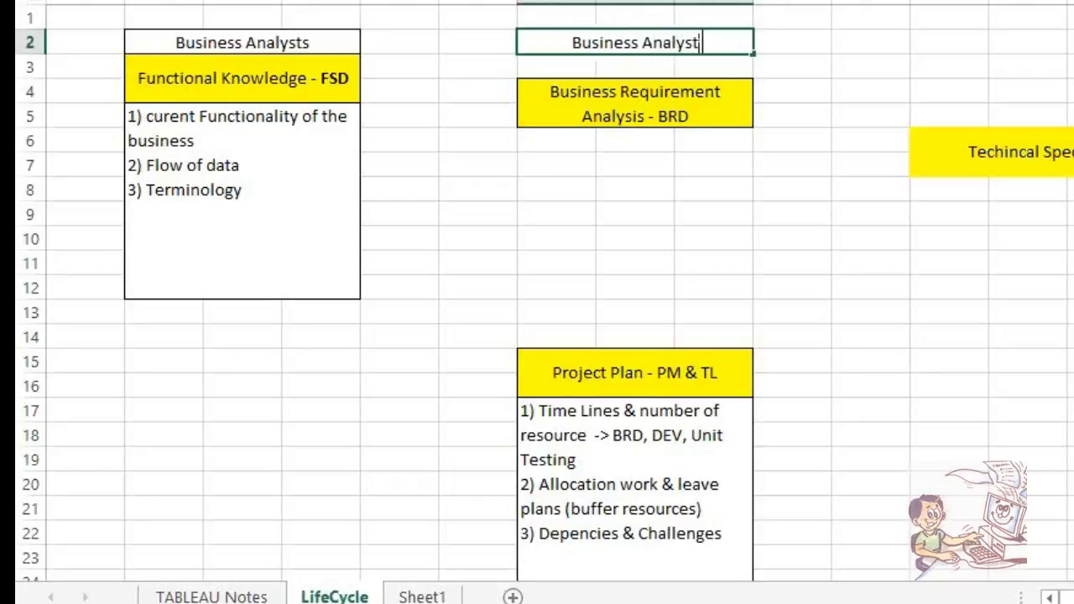
{"action": "type", "text": " + A"}
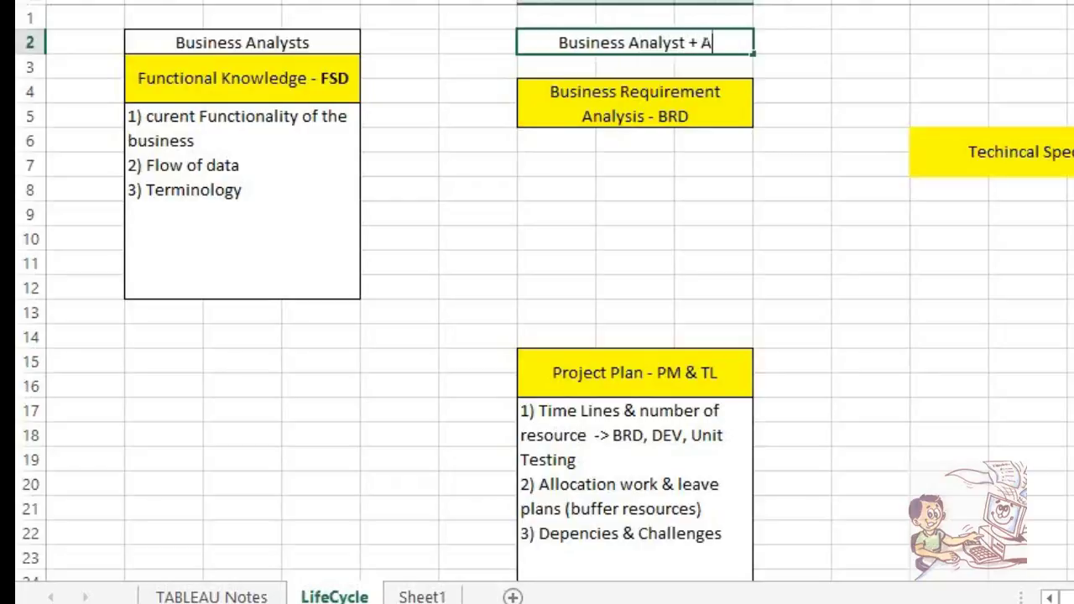
{"action": "type", "text": "rchitect"}
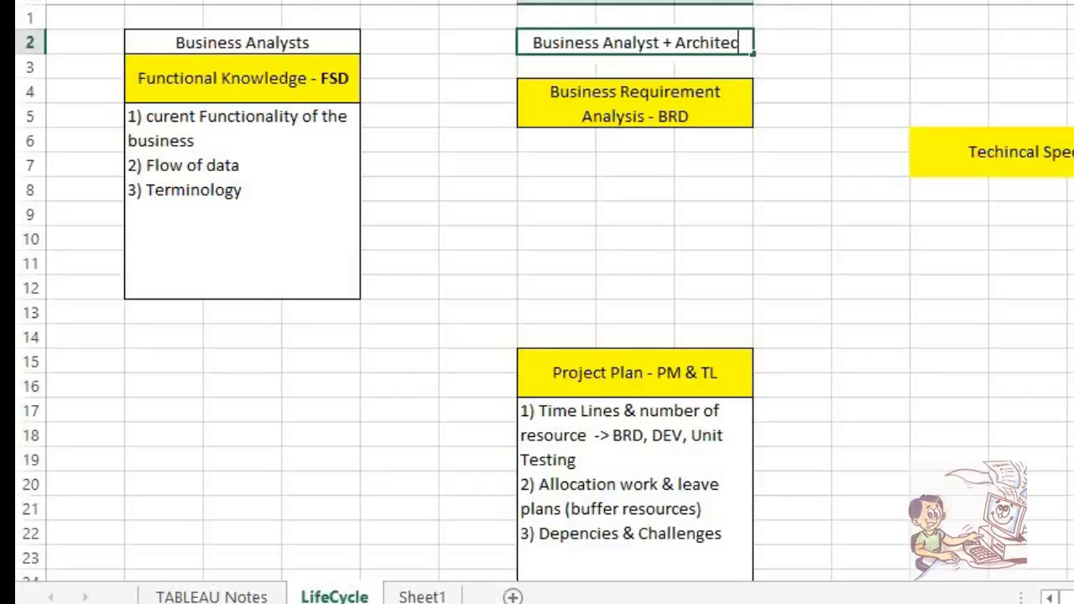
{"action": "left_click", "coordinate": [688, 191]}
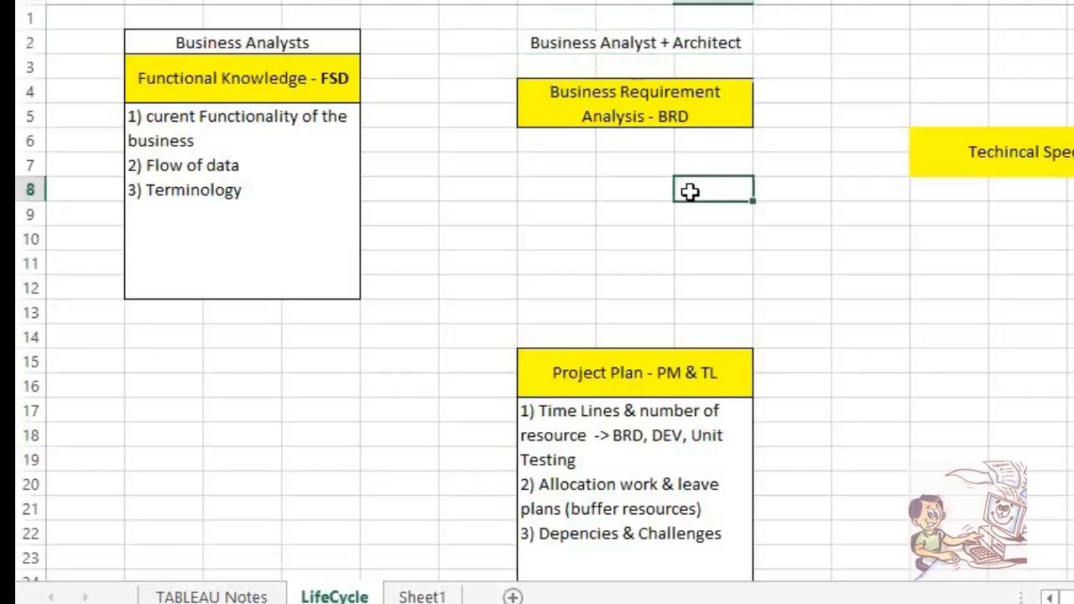